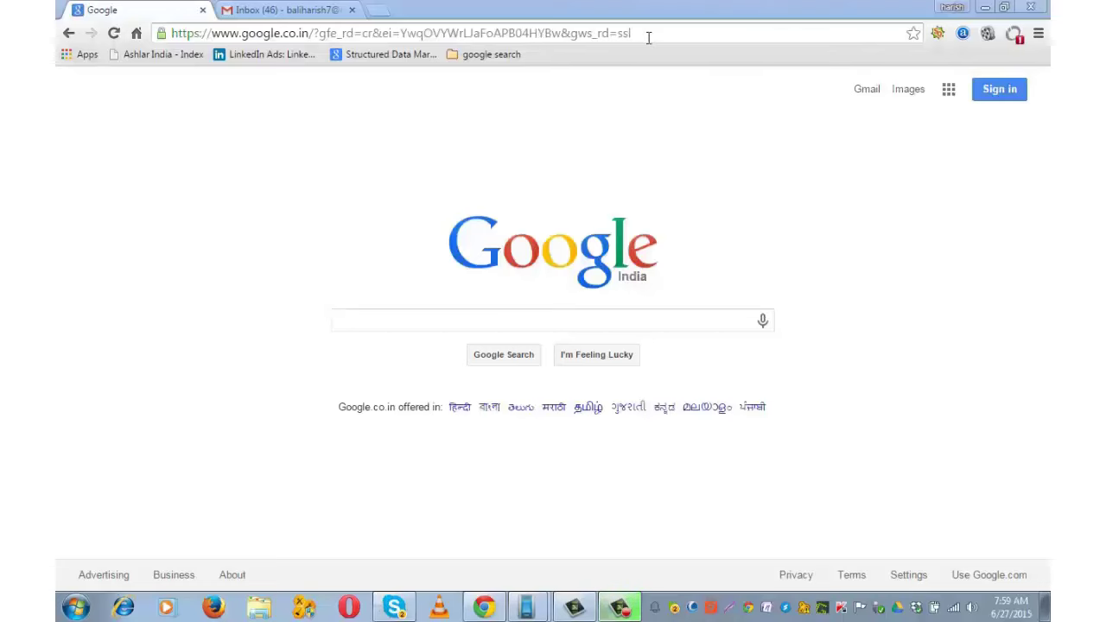
# Go to google.com/calendar in the browser's address bar.
pyautogui.click(647, 36)
pyautogui.write('google.com/calendar')
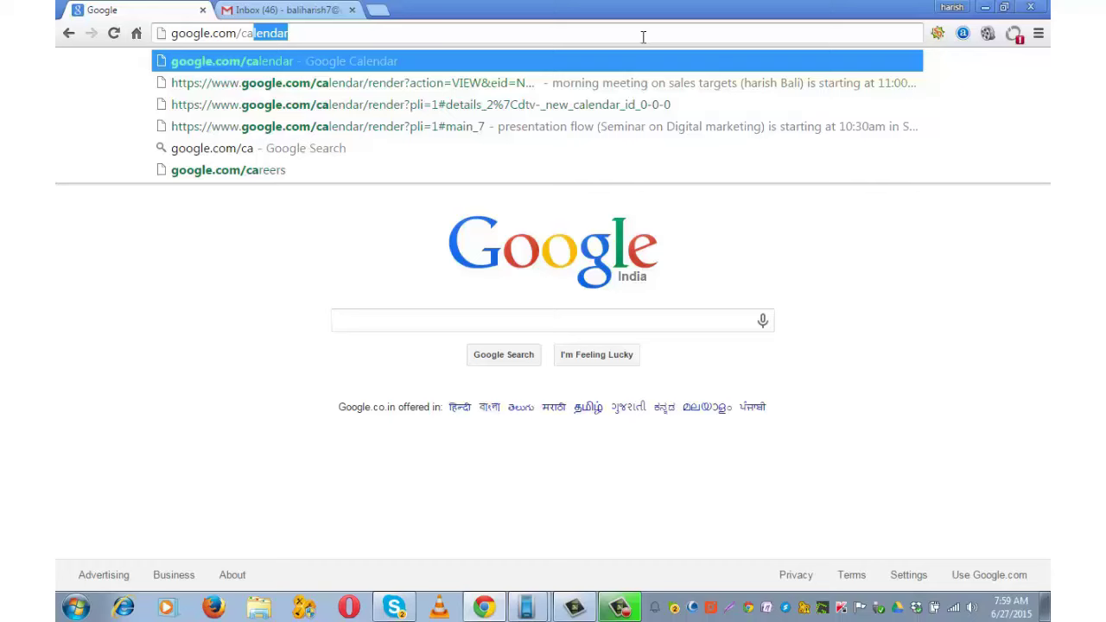
pyautogui.press('Return')
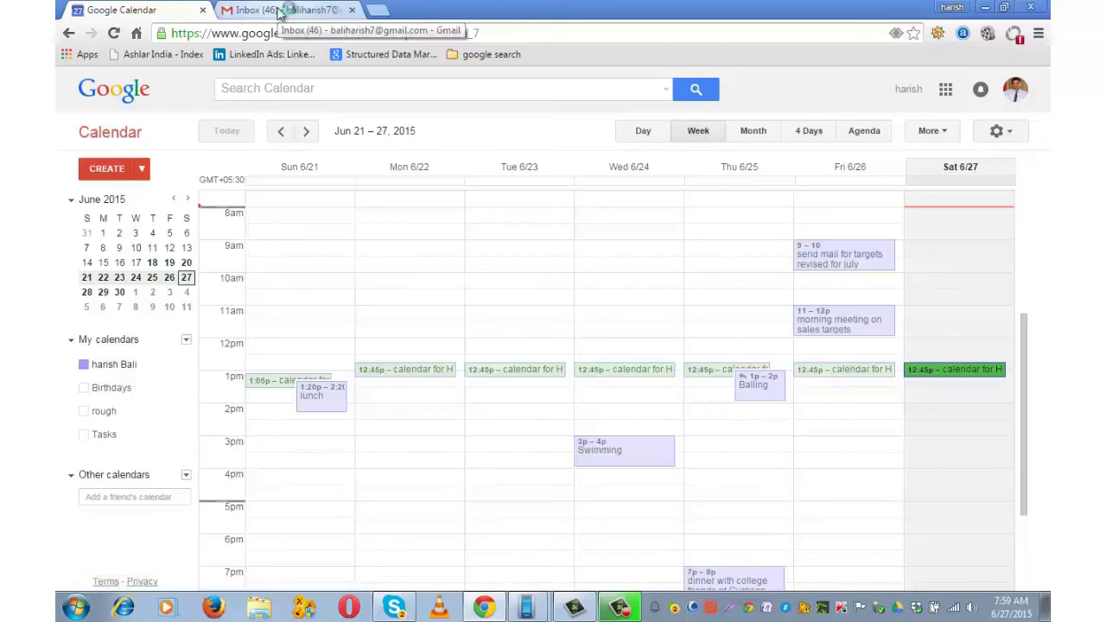
# Look at Gmail's Google apps launcher, then return to the June 21–27, 2015 calendar week.
pyautogui.click(278, 12)
pyautogui.click(745, 117)
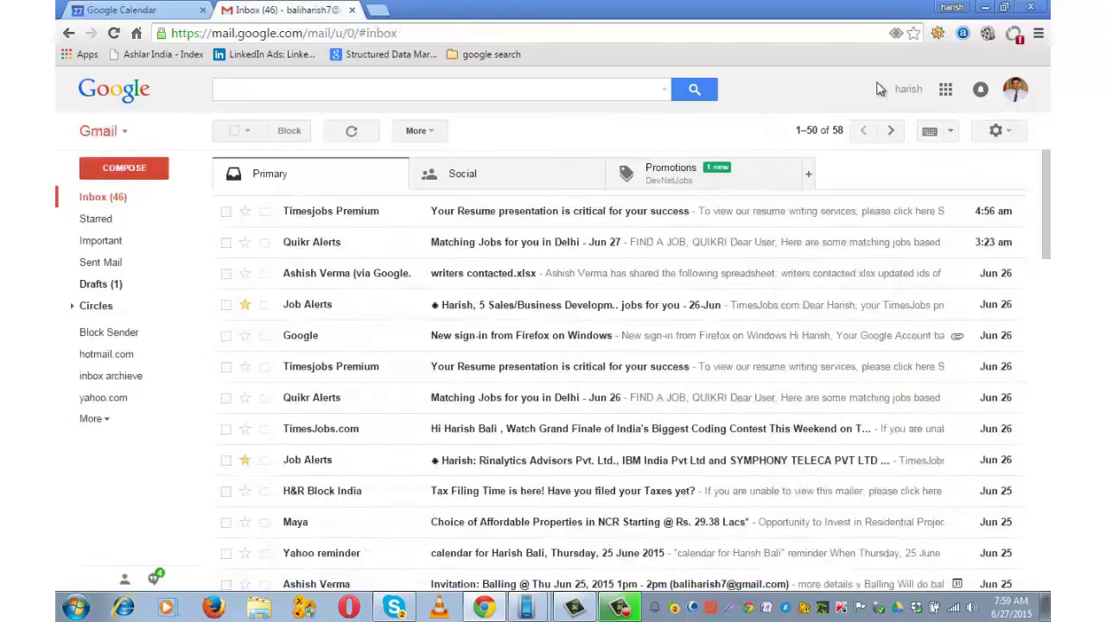
pyautogui.click(947, 92)
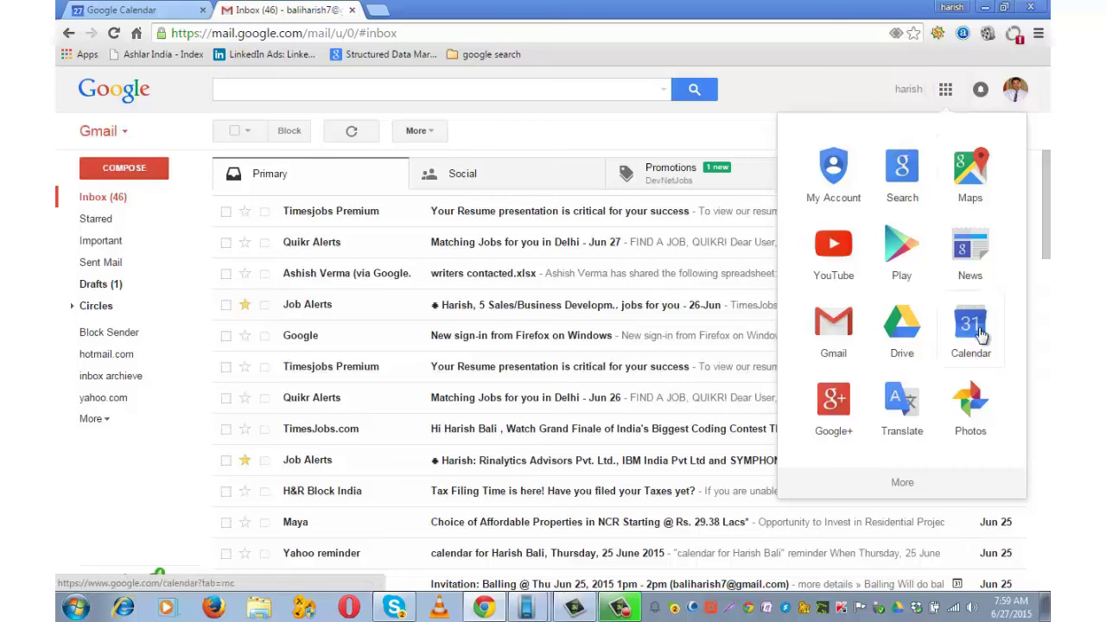
pyautogui.click(129, 9)
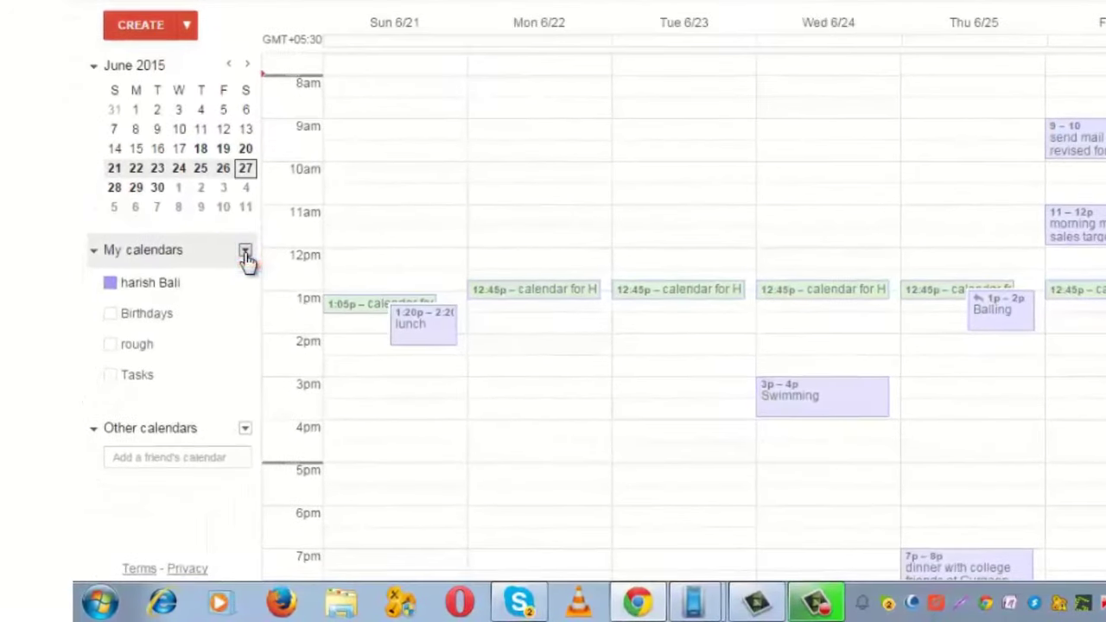
# From My calendars, begin a calendar named 'Seminar on digital marketing' with location New Delhi.
pyautogui.click(246, 255)
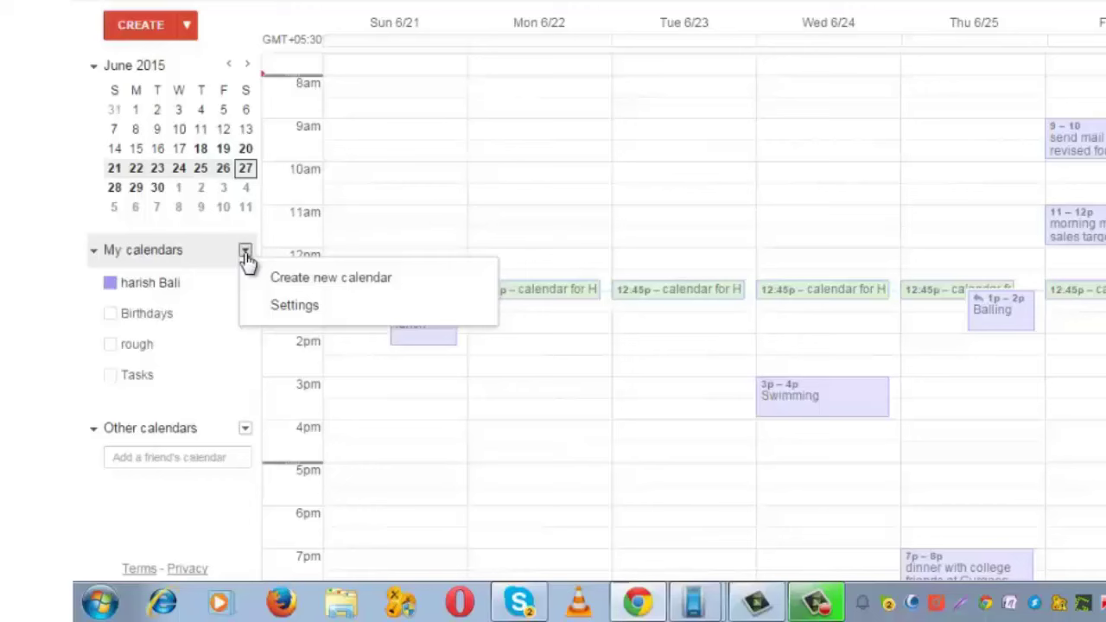
pyautogui.click(458, 291)
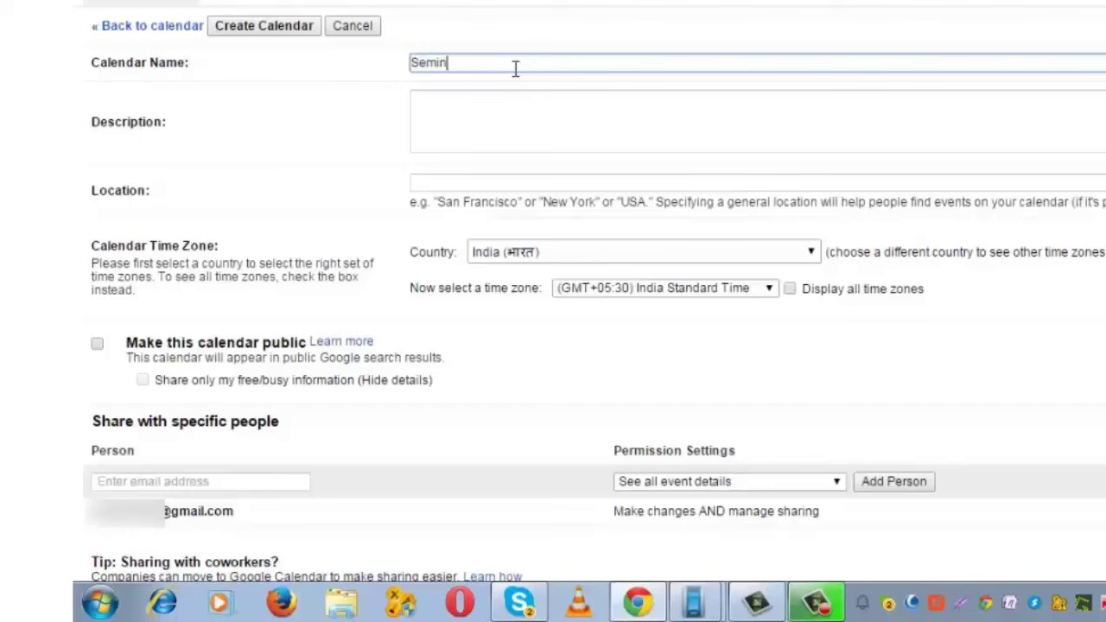
pyautogui.write('Seminar on digital marketing')
pyautogui.click(496, 104)
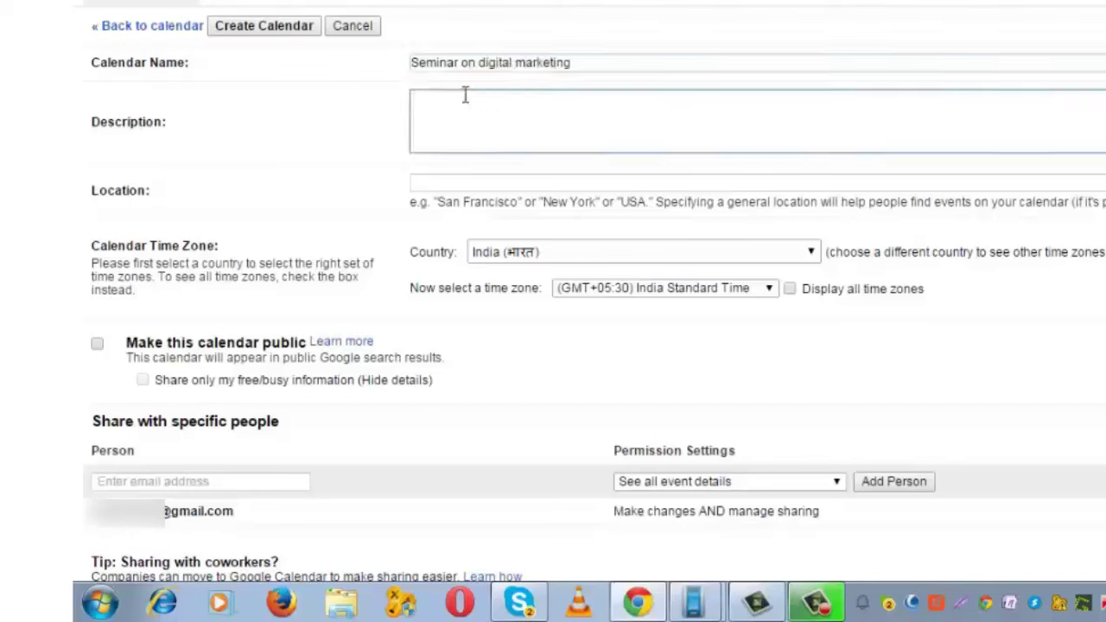
pyautogui.click(467, 188)
pyautogui.click(474, 184)
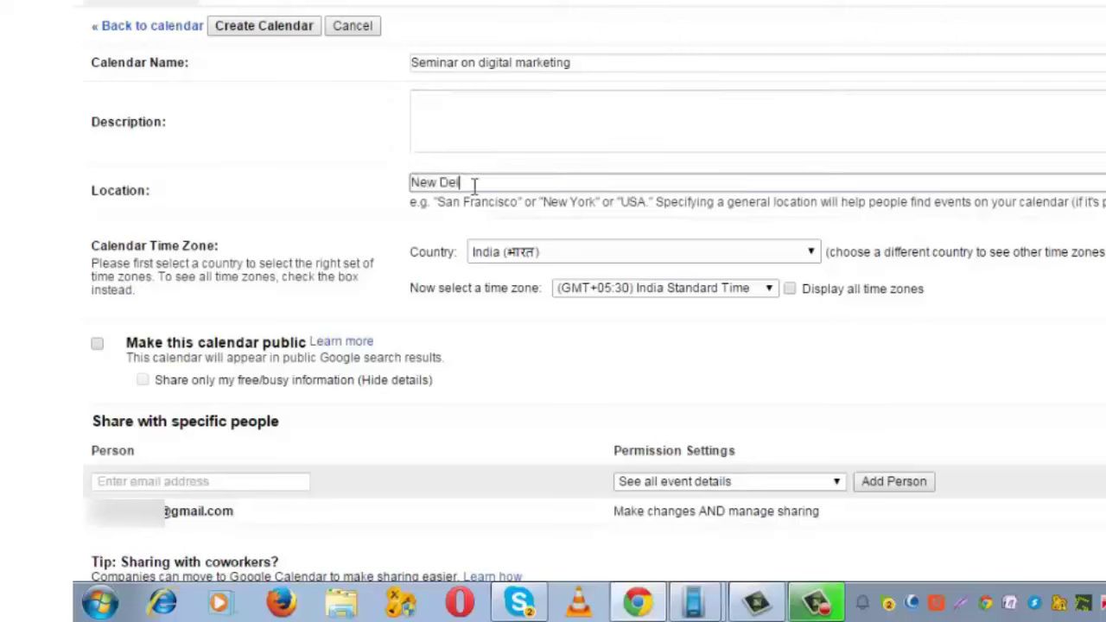
pyautogui.click(309, 205)
pyautogui.scroll(-2, 309, 205)
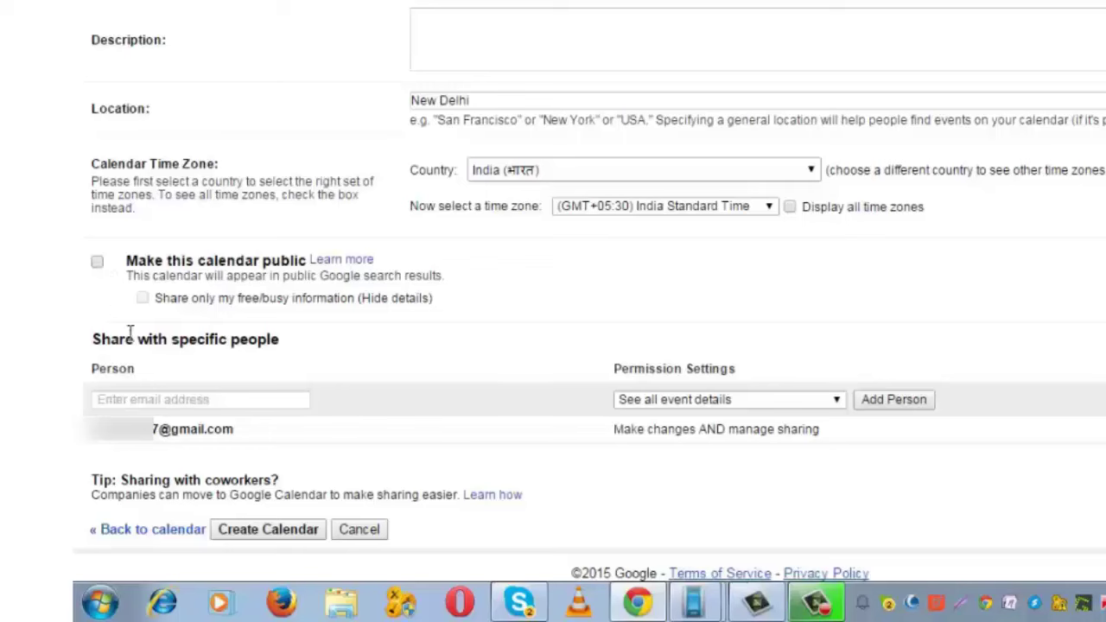
# Add three suggested contacts to the calendar's Share with specific people list.
pyautogui.click(168, 400)
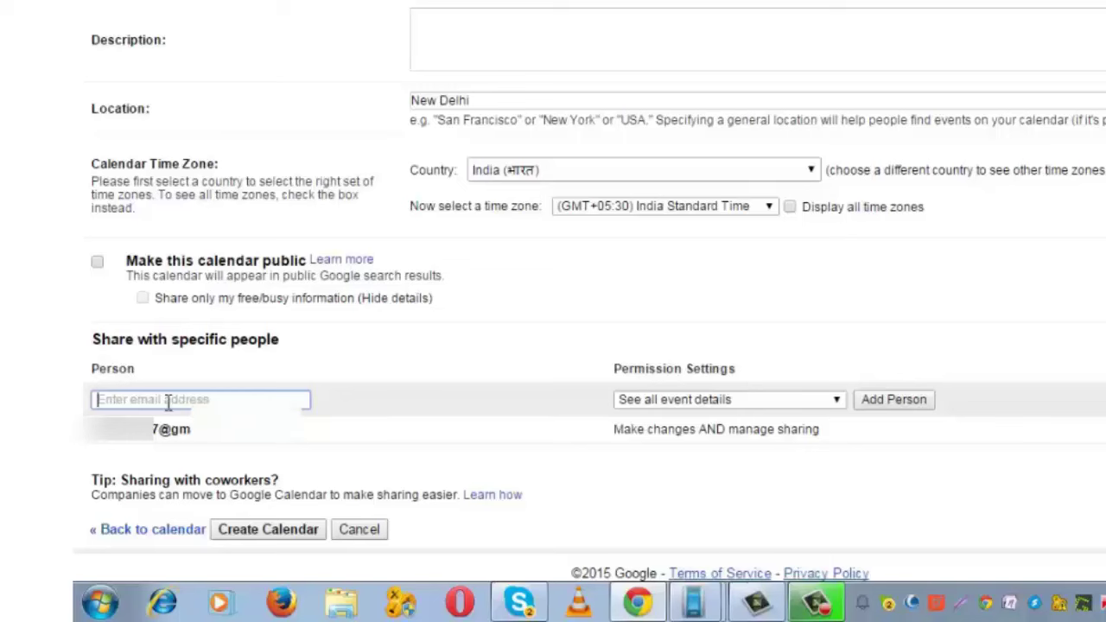
pyautogui.write('rhl')
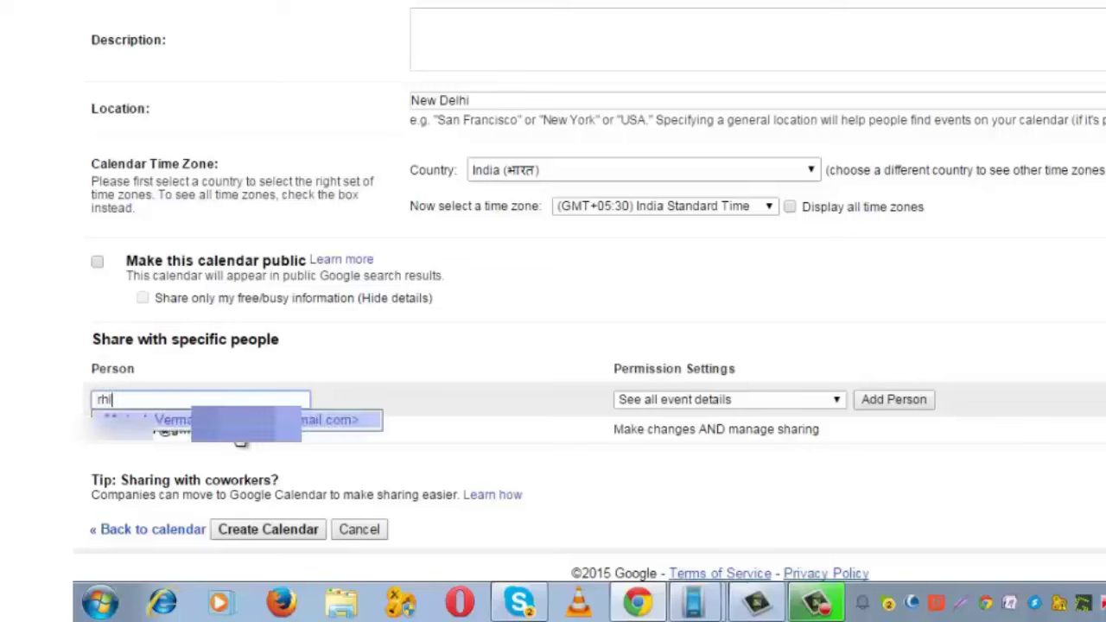
pyautogui.press('Return')
pyautogui.write('joh')
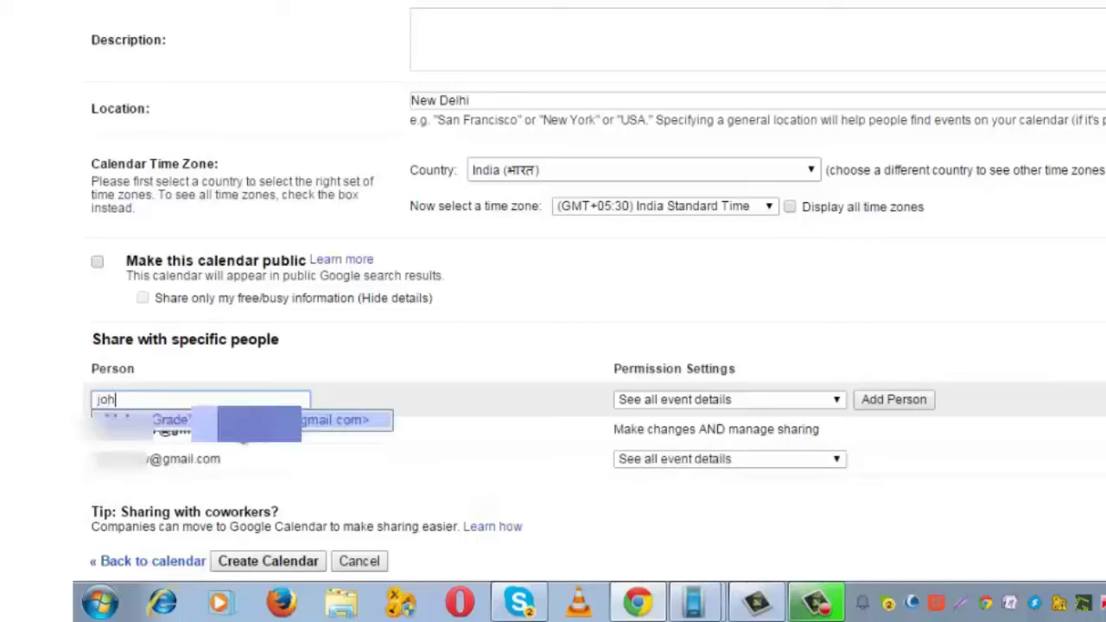
pyautogui.press('Return')
pyautogui.write('balih')
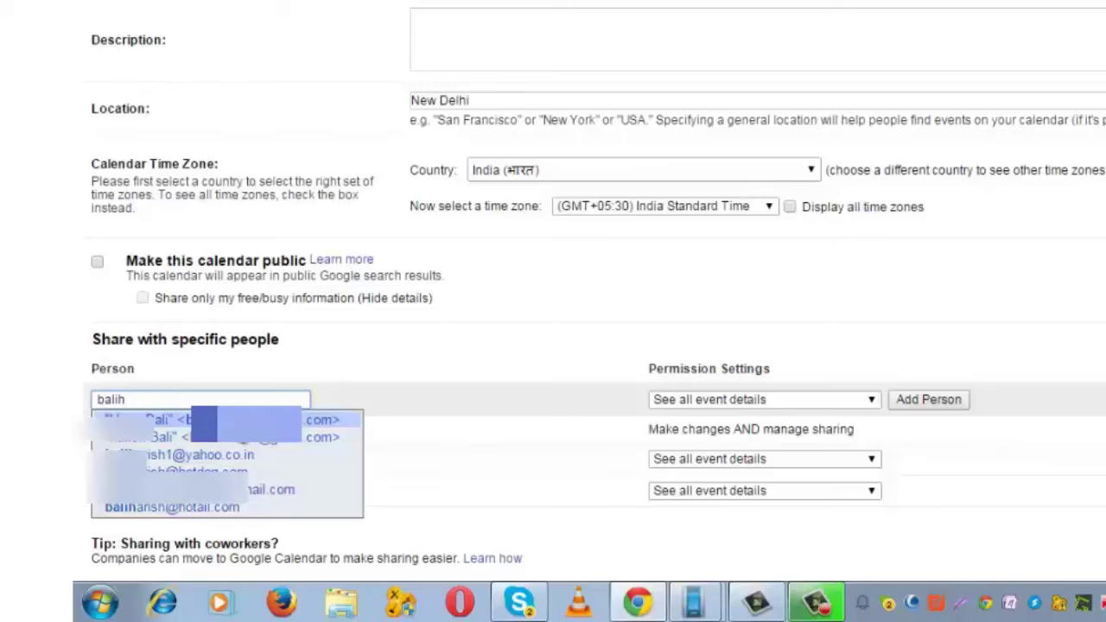
pyautogui.press('Return')
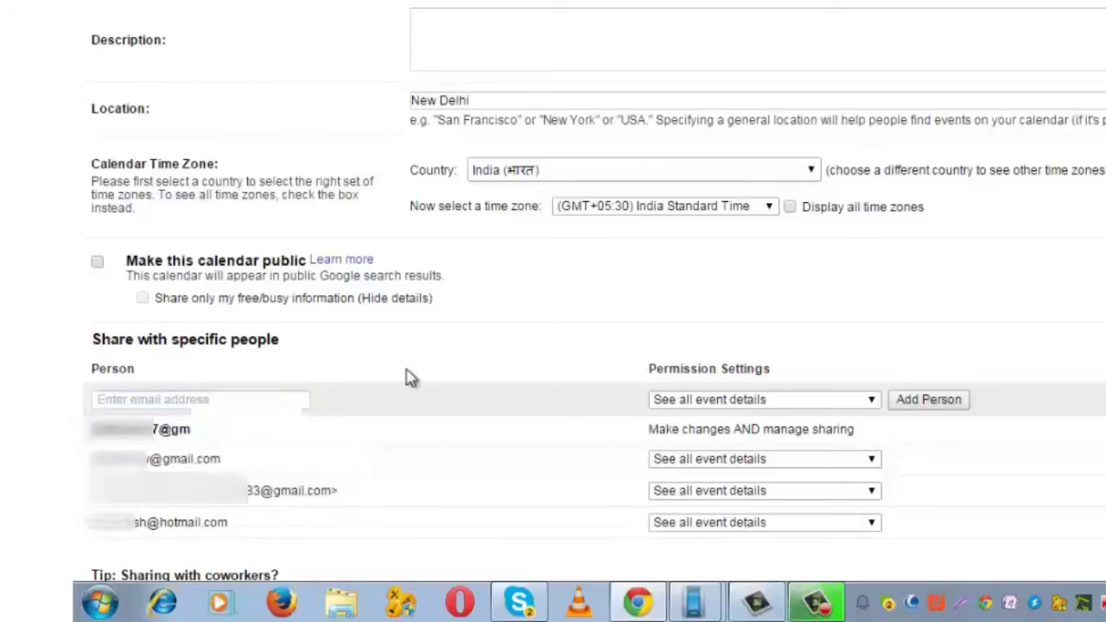
# Keep 'See all event details' as the first shared person's permission.
pyautogui.scroll(-1, 406, 378)
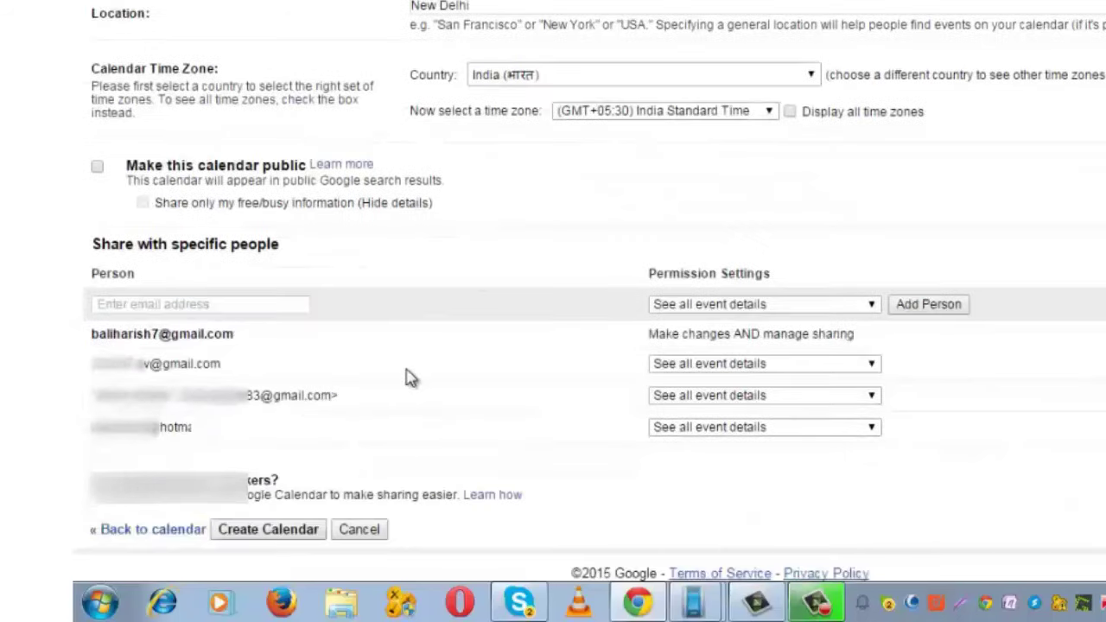
pyautogui.click(845, 370)
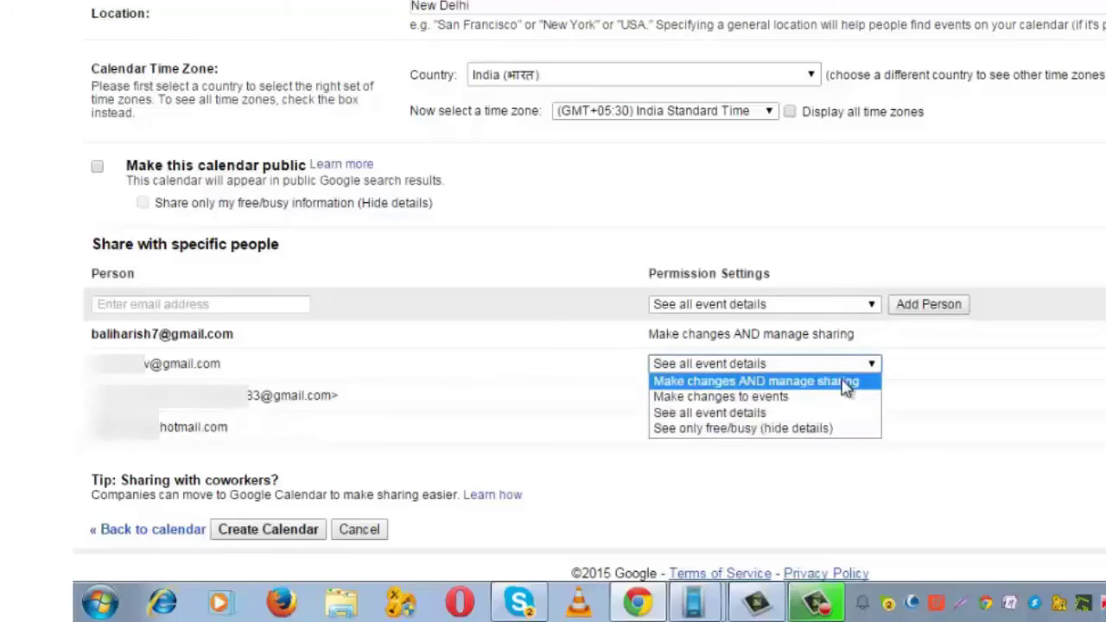
pyautogui.click(756, 414)
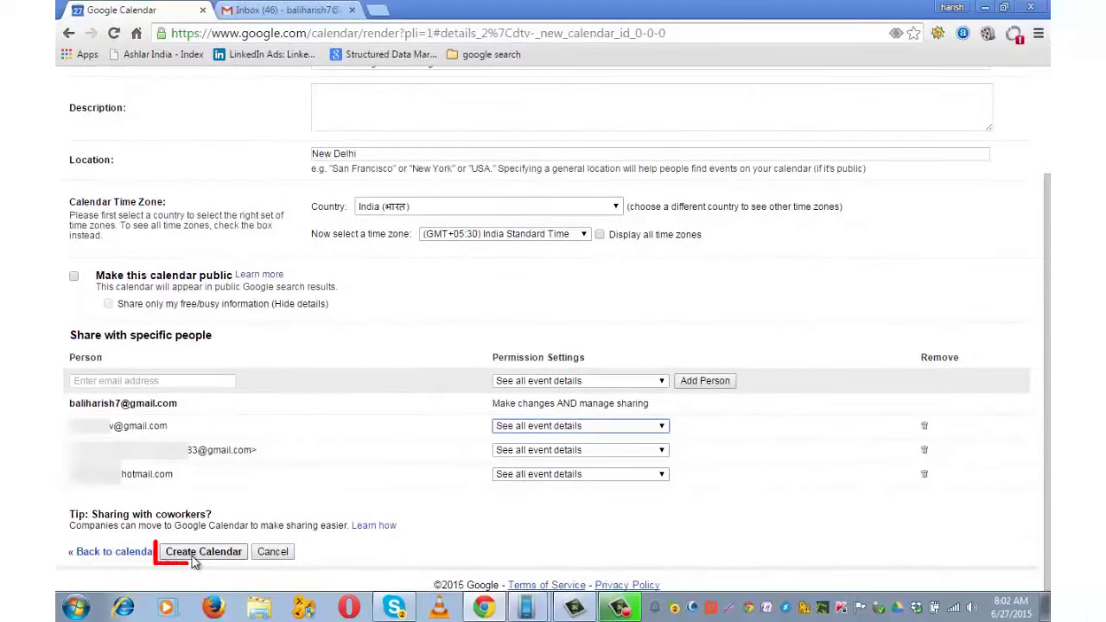
# Create the seminar calendar, invite the non-Calendar user, and display only the seminar calendar.
pyautogui.click(193, 556)
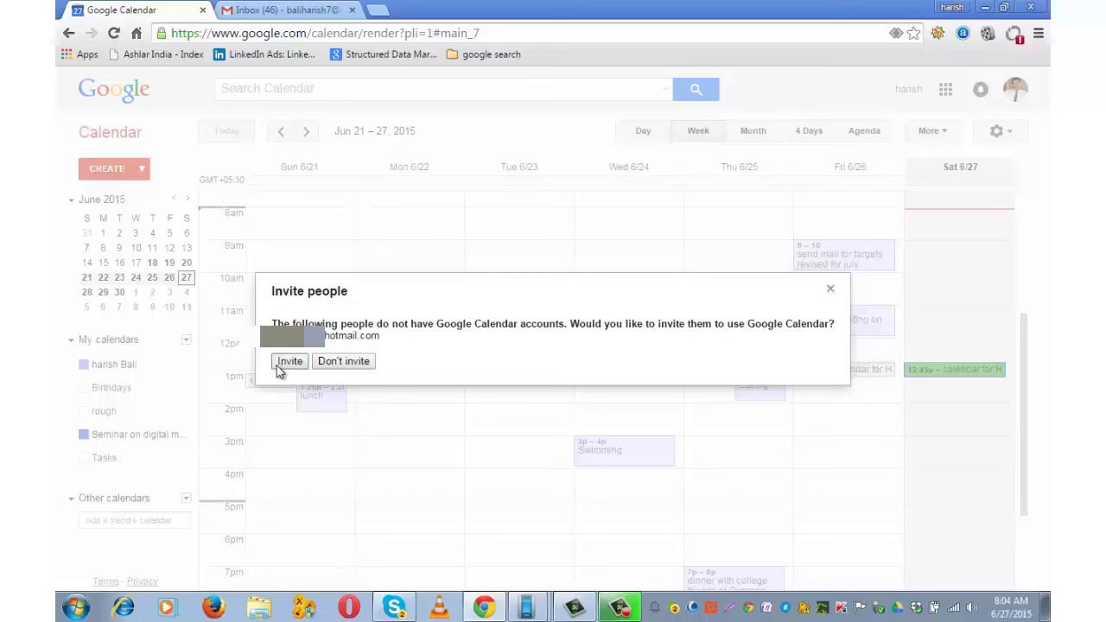
pyautogui.click(285, 363)
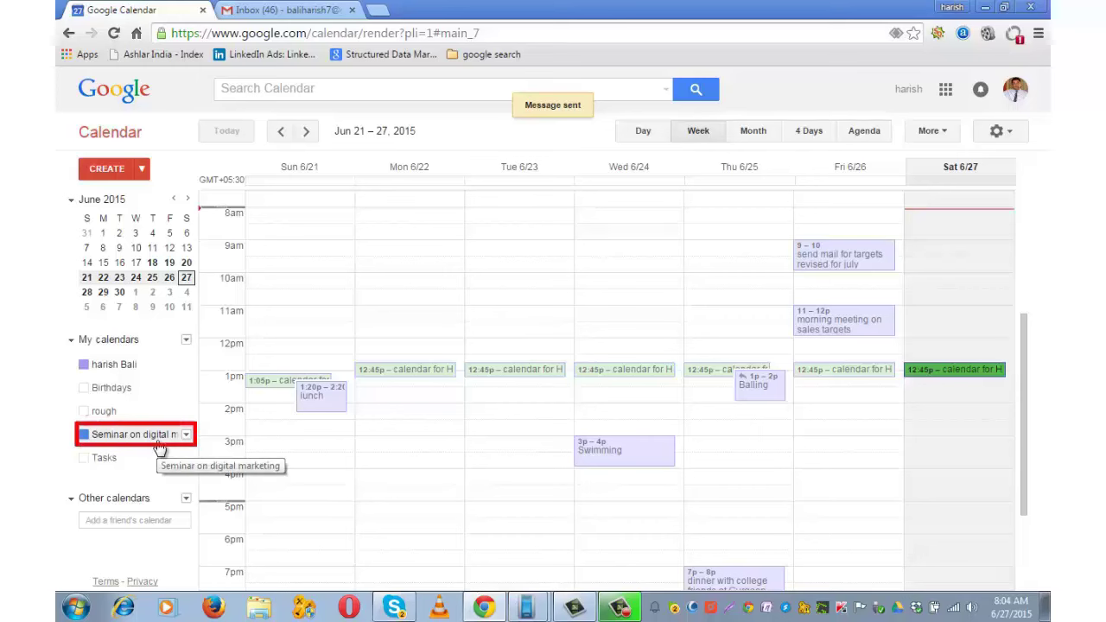
pyautogui.click(171, 414)
pyautogui.click(171, 417)
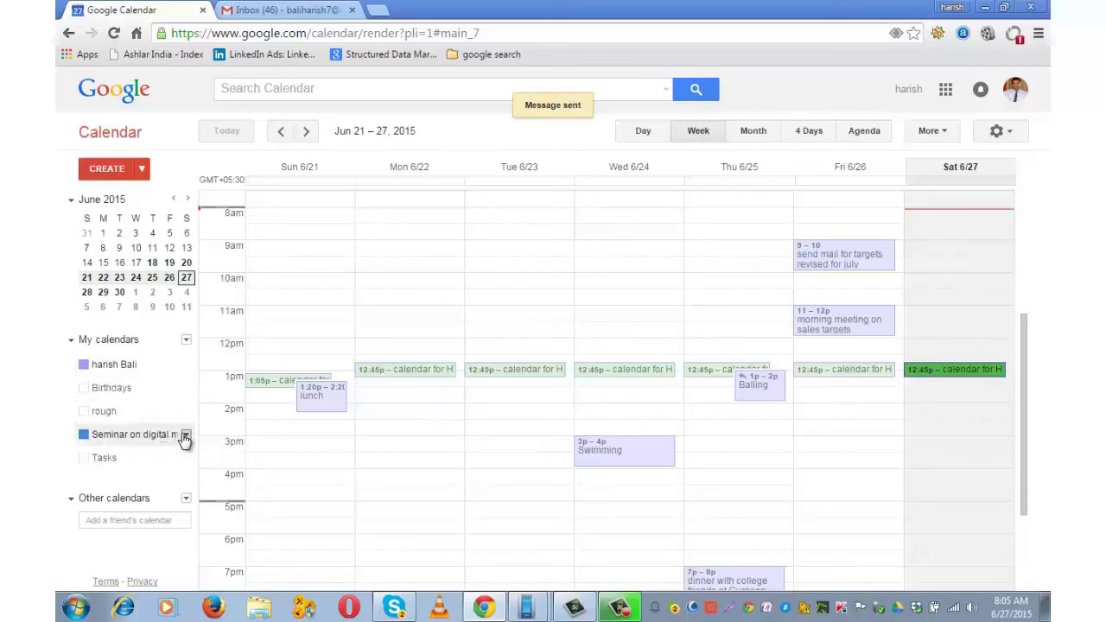
pyautogui.click(185, 436)
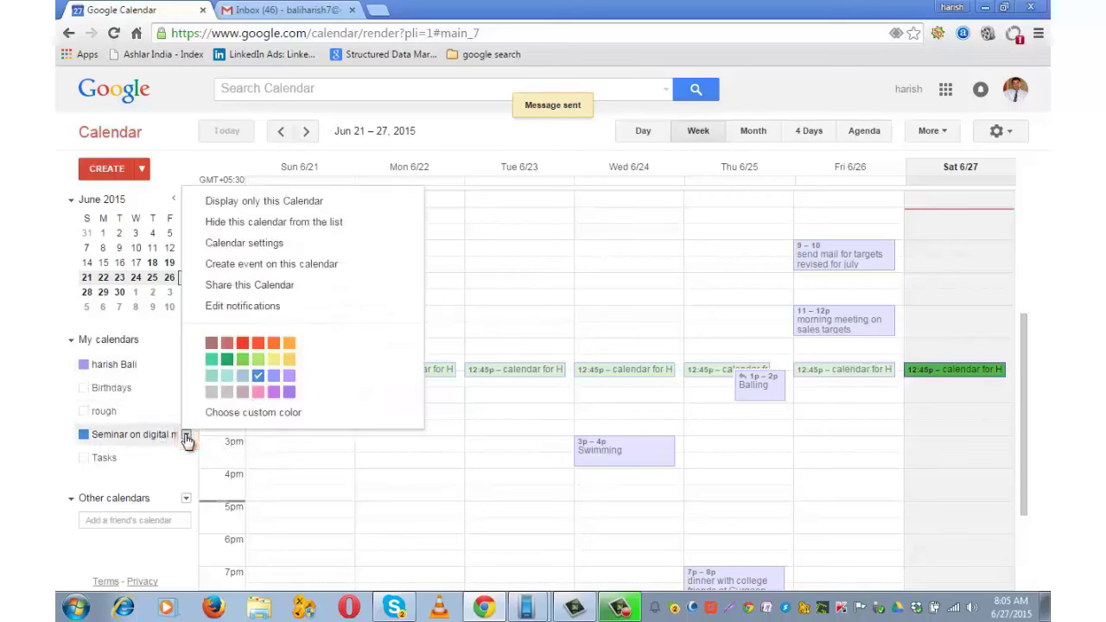
pyautogui.click(277, 207)
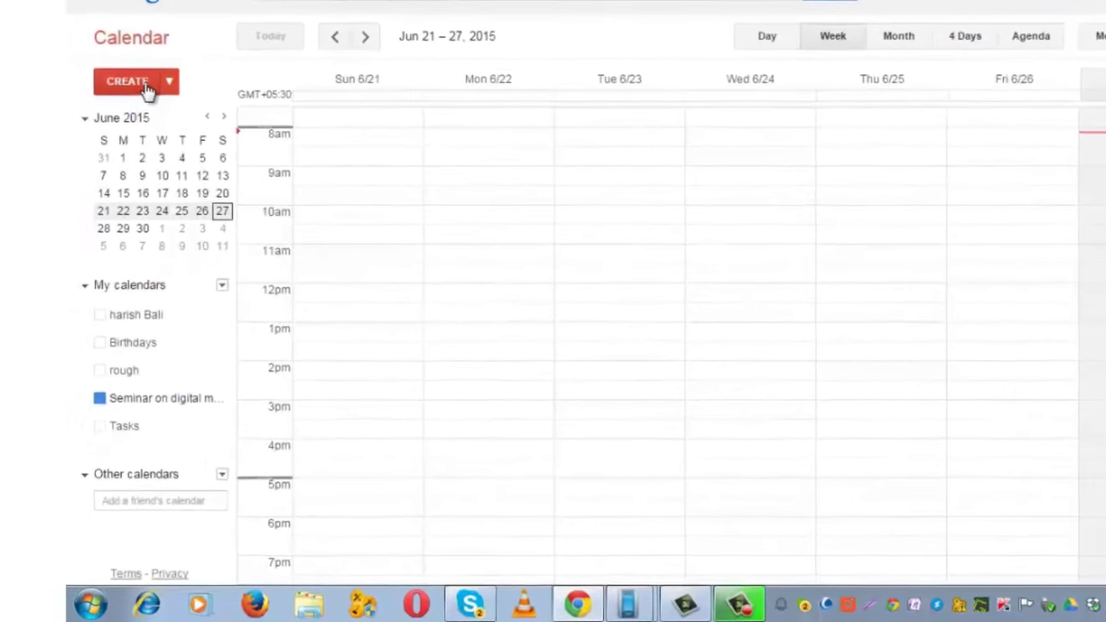
# Create a new event titled 'Discuss and finalize on speaker list and lay out of invitation'.
pyautogui.click(156, 50)
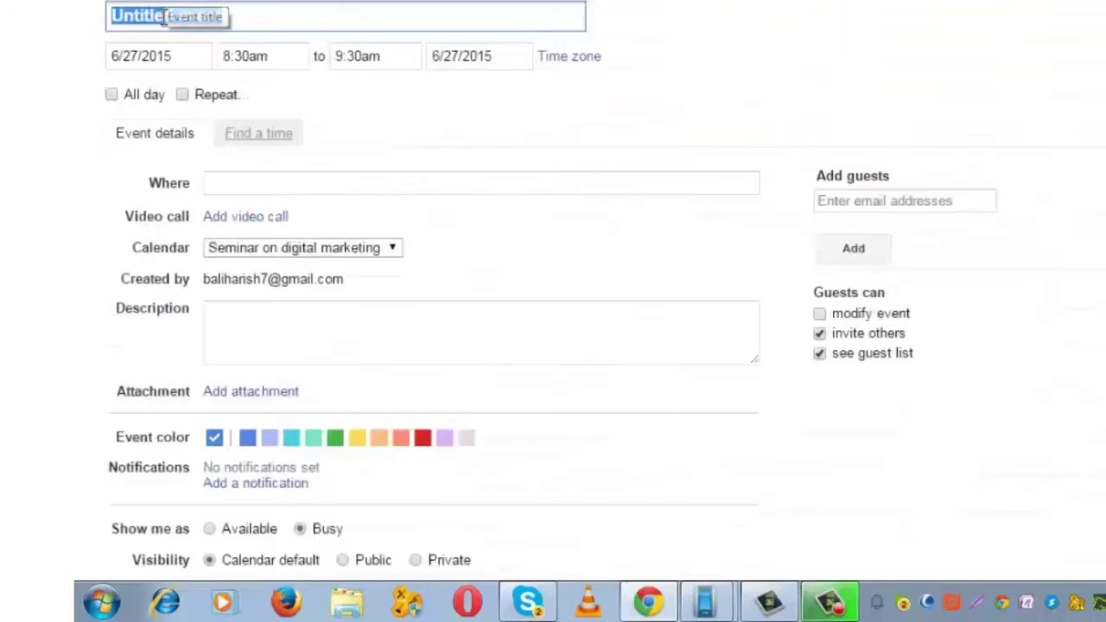
pyautogui.press('BackSpace')
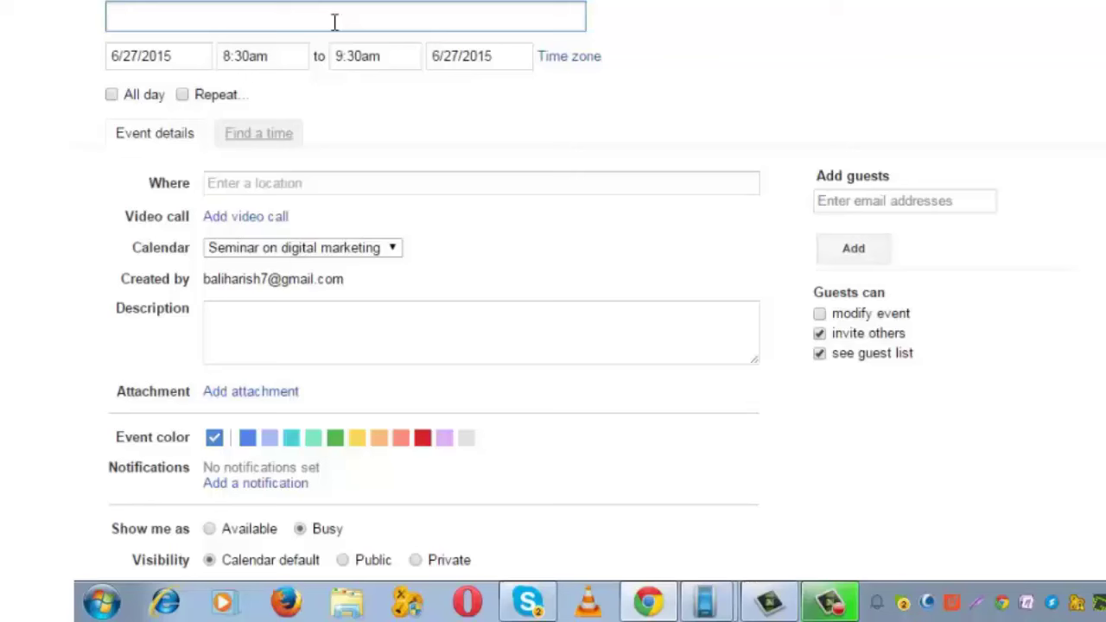
pyautogui.write('Discuss and finalize')
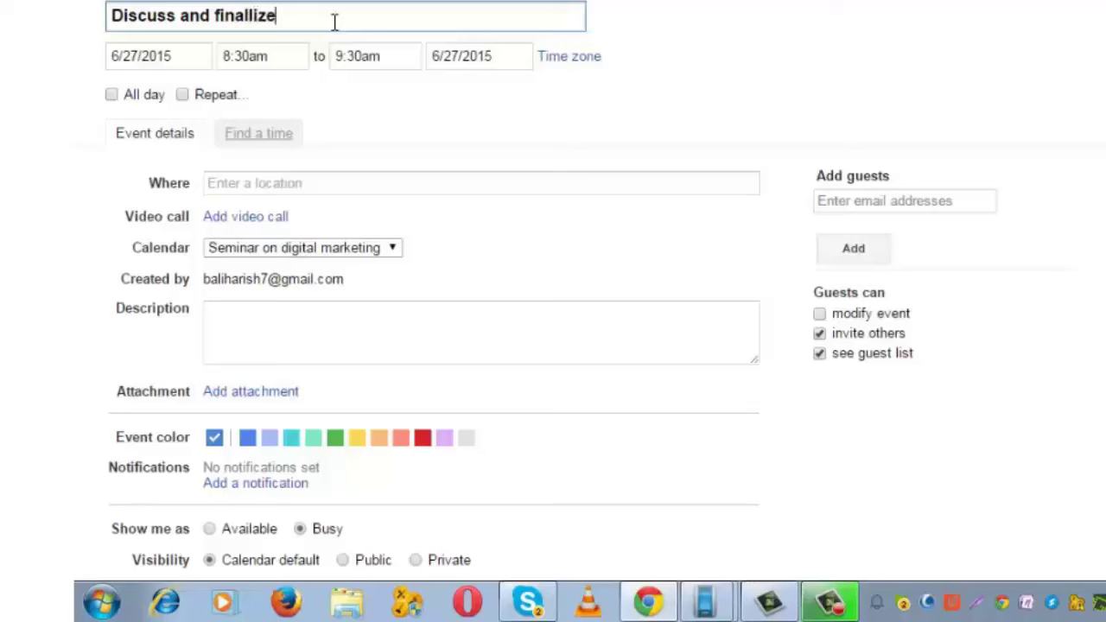
pyautogui.press('BackSpace')
pyautogui.press('BackSpace')
pyautogui.press('BackSpace')
pyautogui.write('lize on speake')
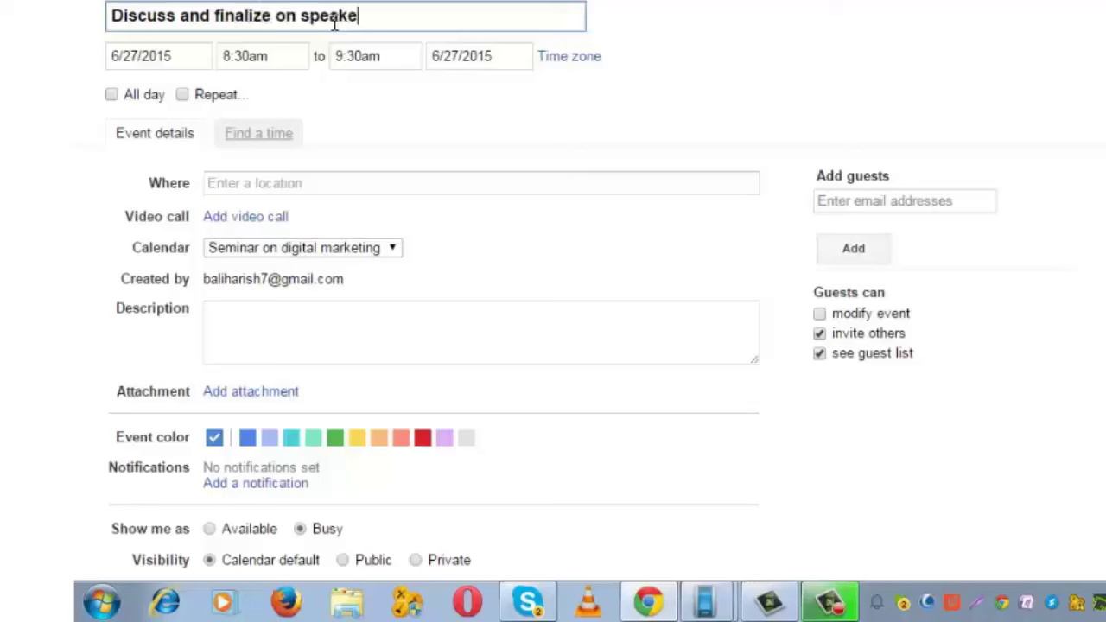
pyautogui.write('r list and la')
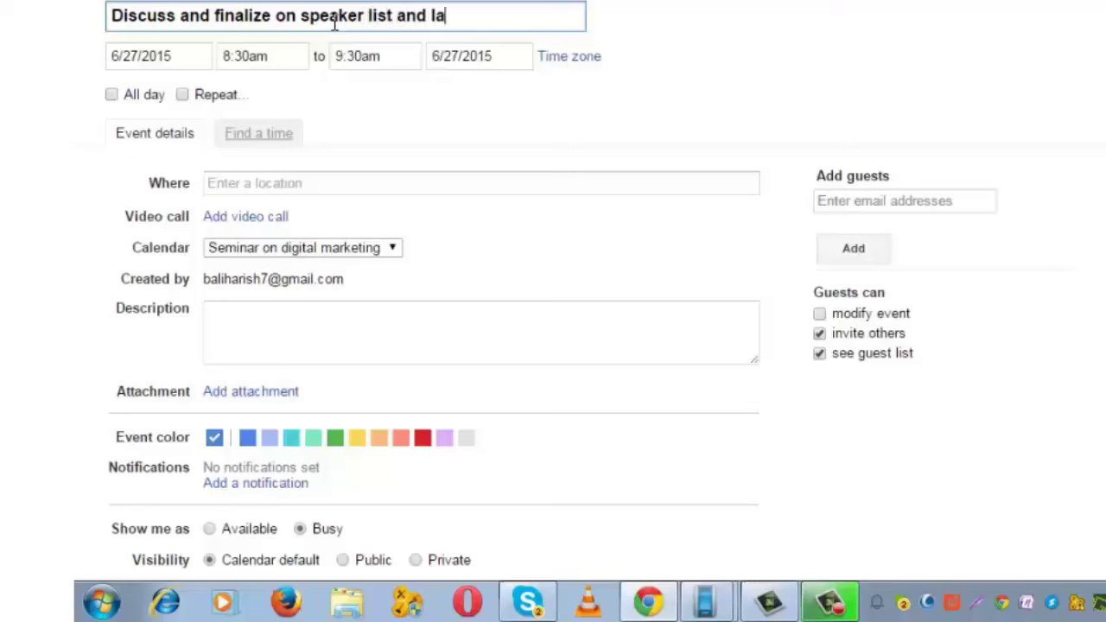
pyautogui.write('y out of invitation')
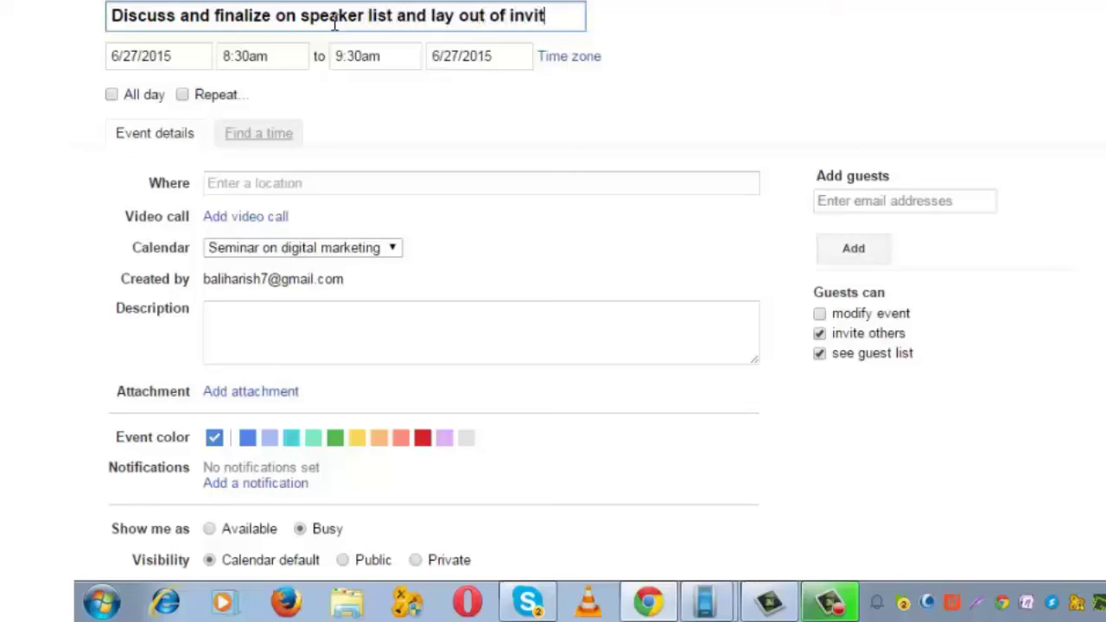
# Move the event to 6/29/2015, from 9:30am to 11:30am.
pyautogui.click(210, 62)
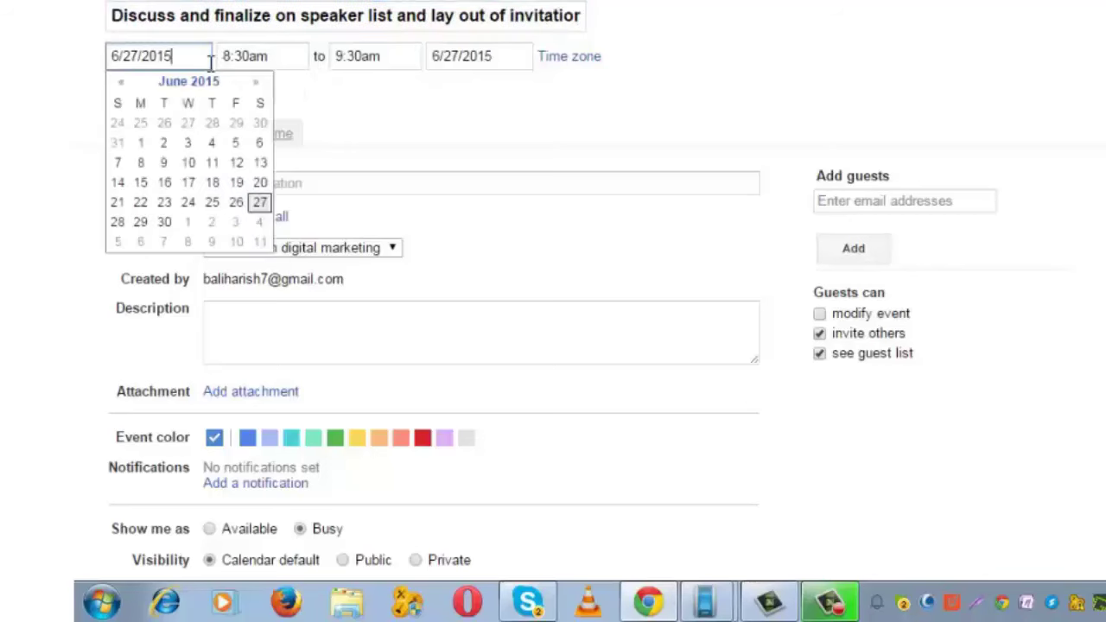
pyautogui.click(141, 223)
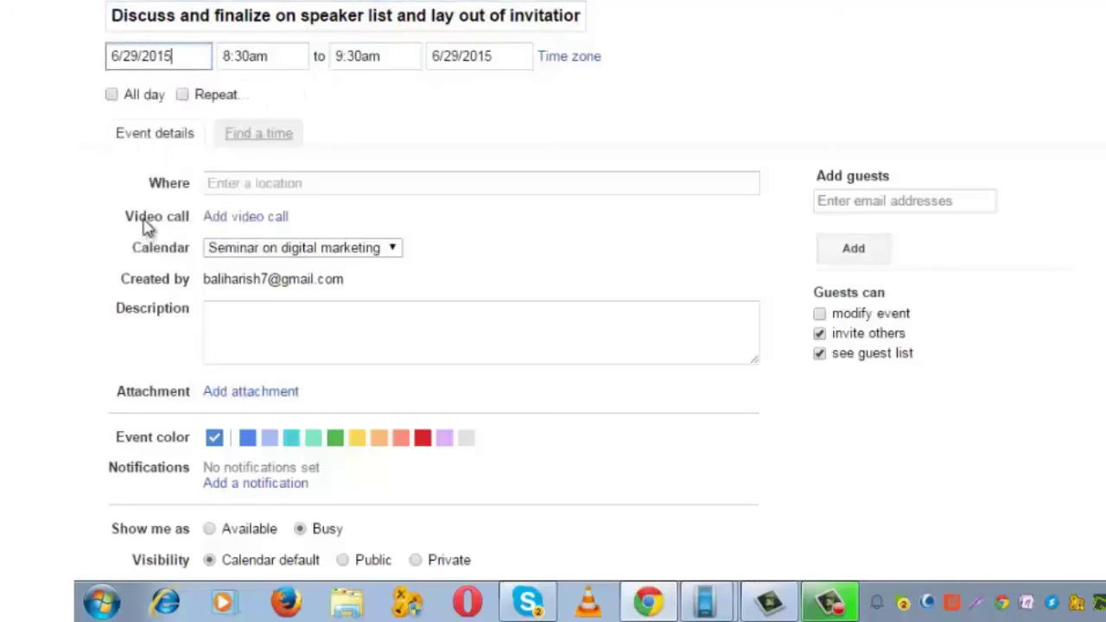
pyautogui.click(279, 55)
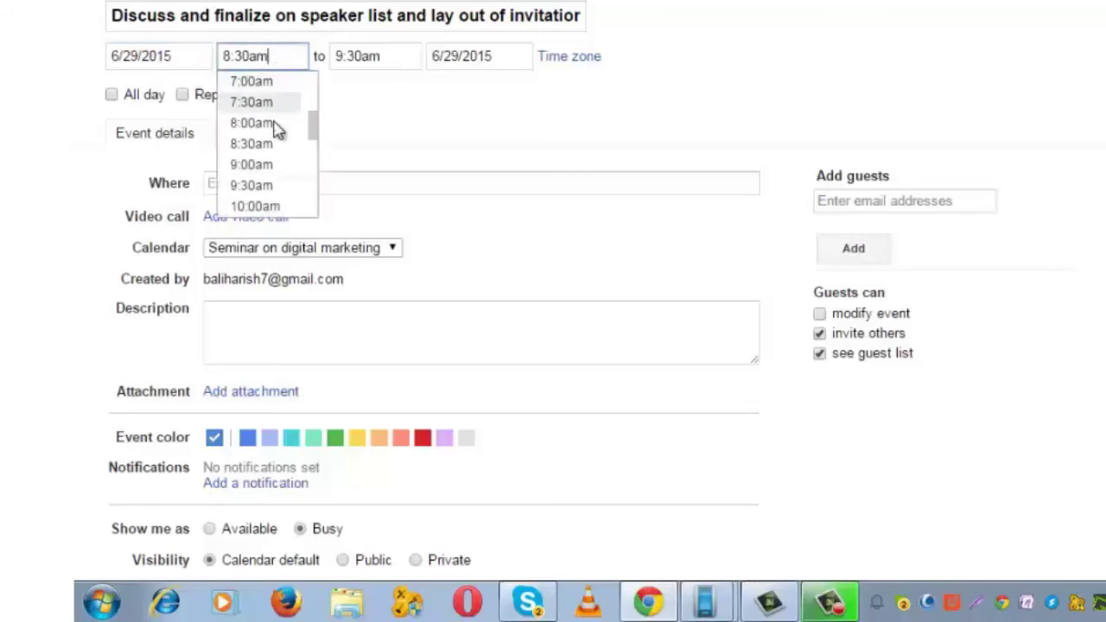
pyautogui.click(268, 188)
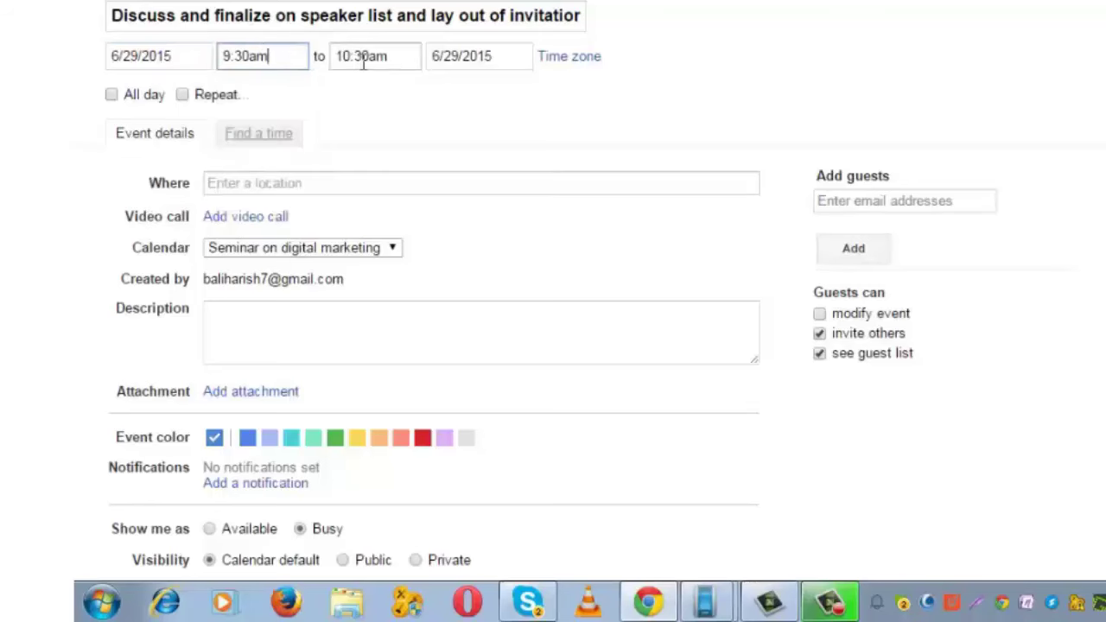
pyautogui.click(414, 55)
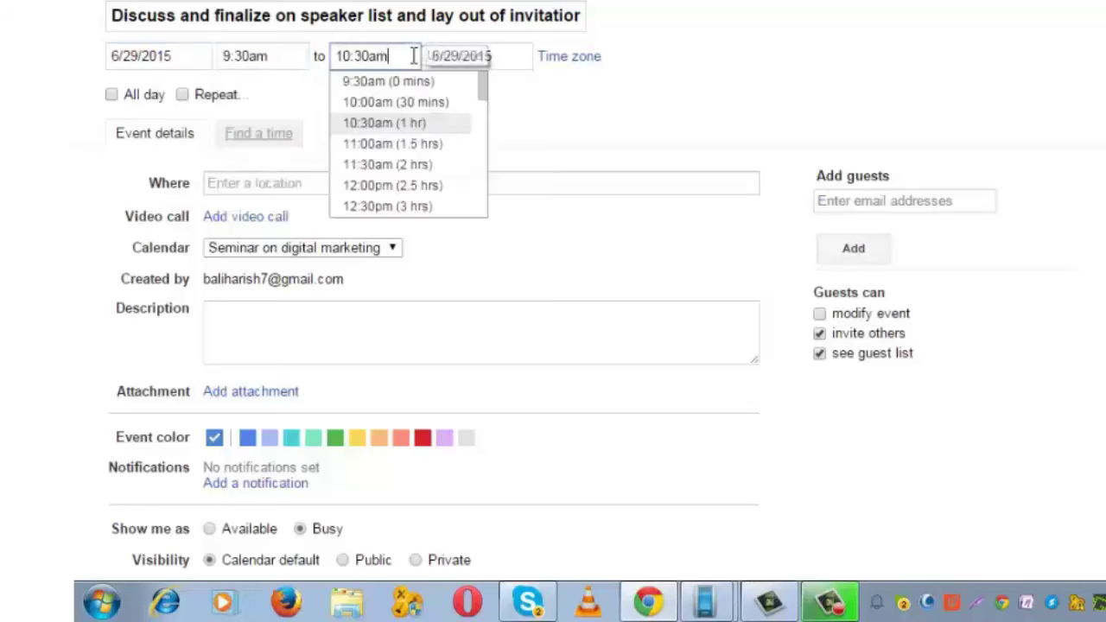
pyautogui.click(402, 129)
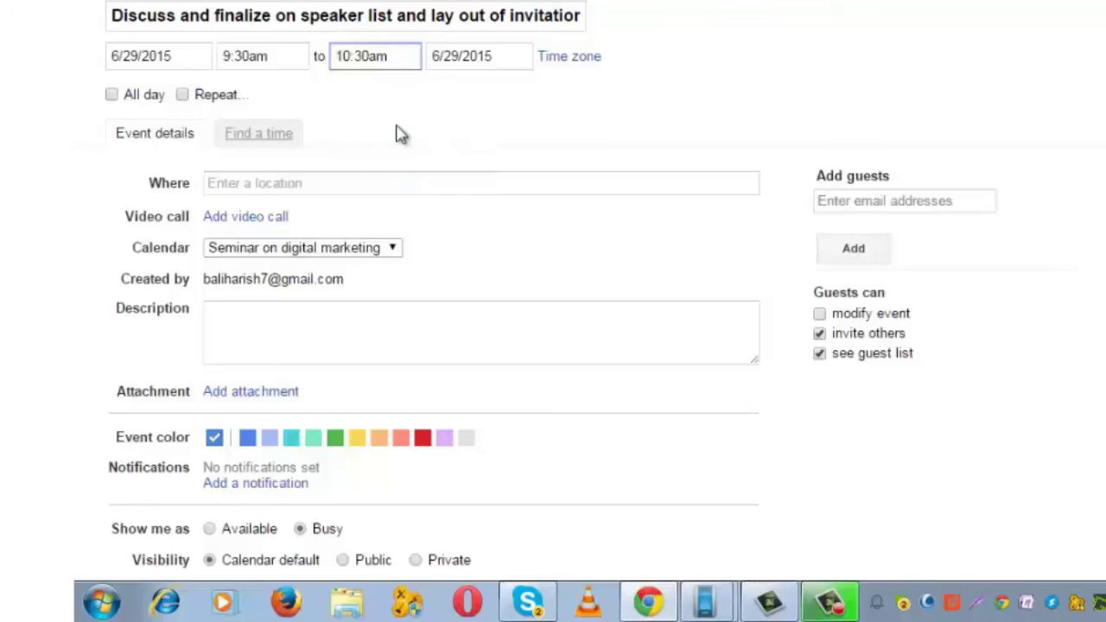
pyautogui.click(393, 56)
pyautogui.click(388, 165)
# Keep the event as a one-off, not all-day, after trying All day and Repeat.
pyautogui.click(113, 96)
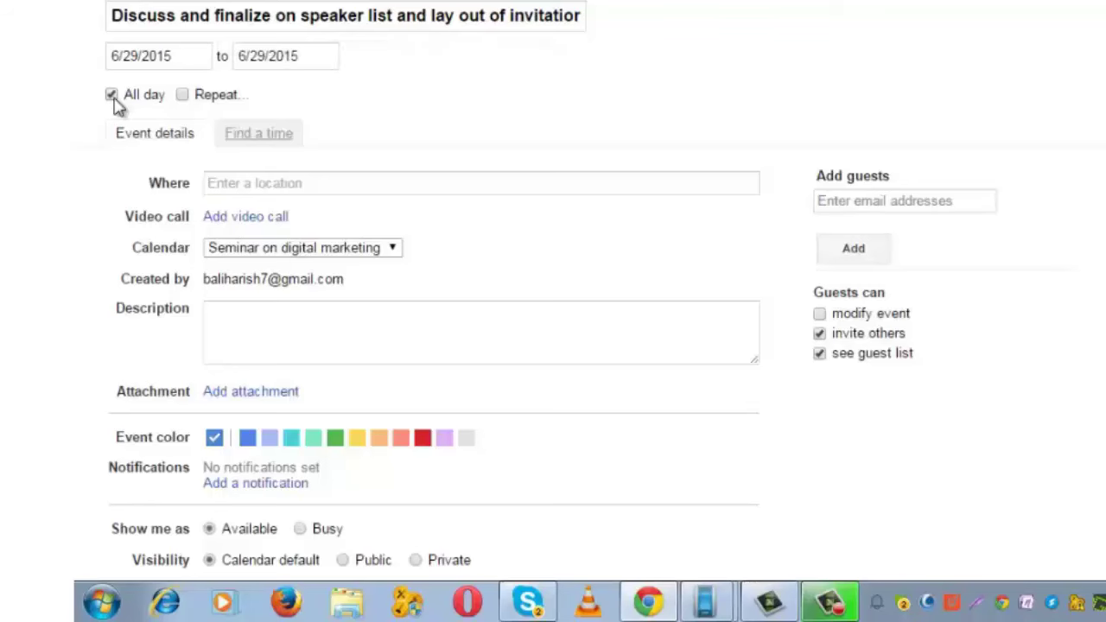
pyautogui.click(112, 96)
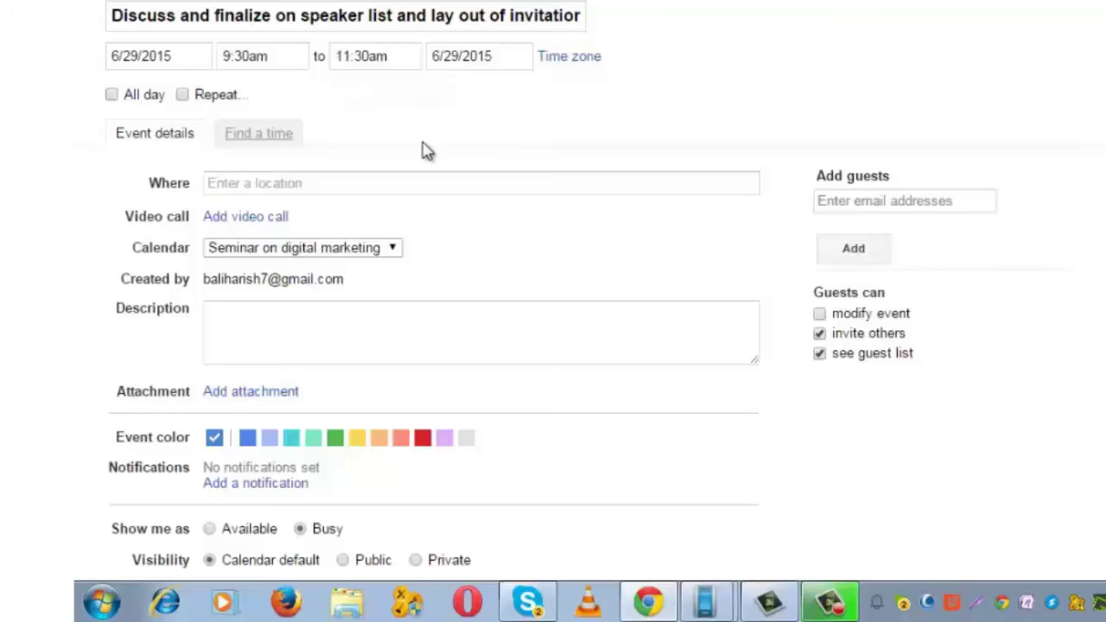
pyautogui.click(184, 95)
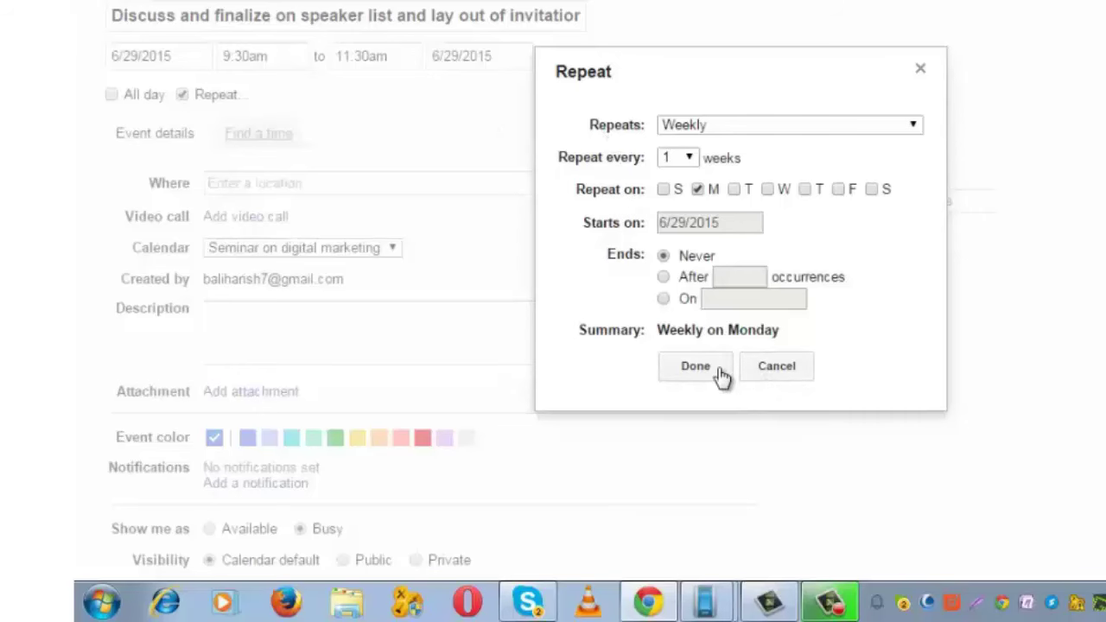
pyautogui.click(777, 367)
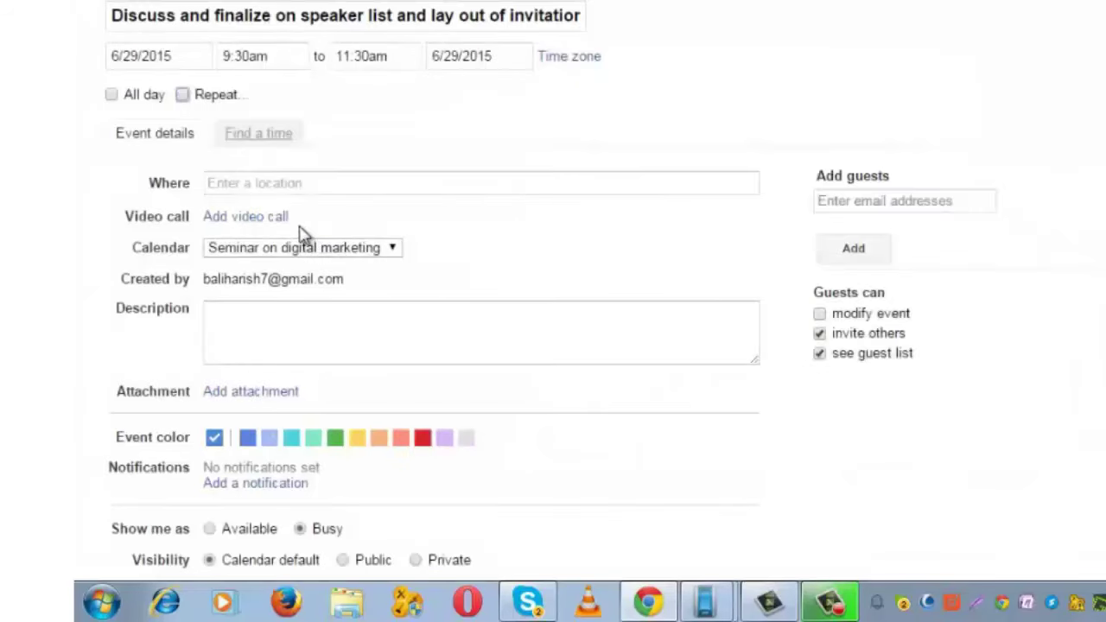
# Set the event location to Siri Fort Auditorium.
pyautogui.click(294, 180)
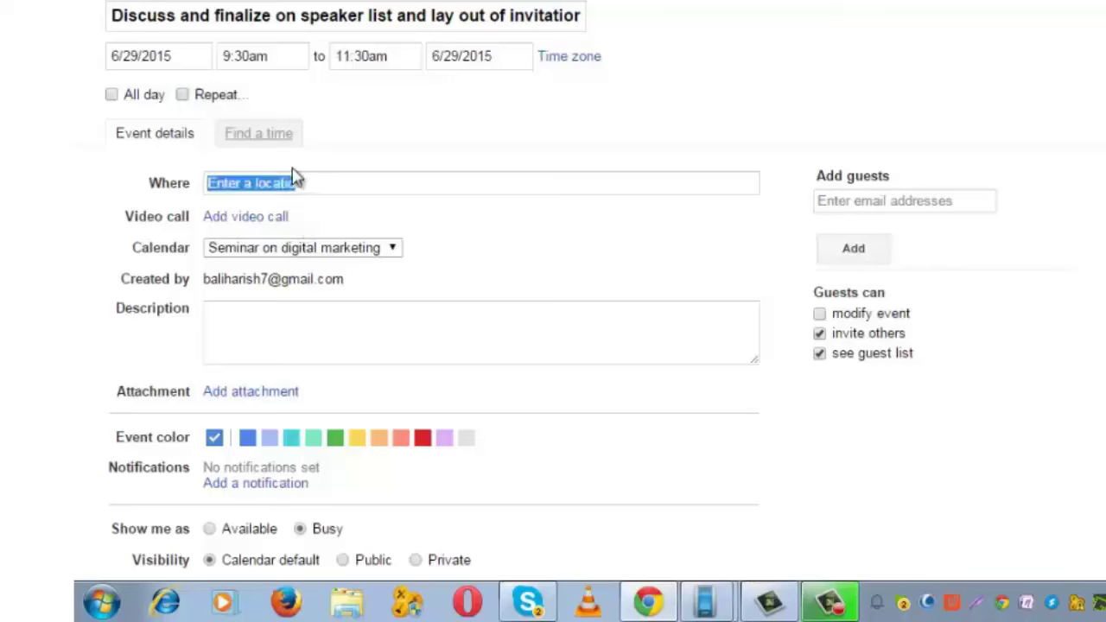
pyautogui.click(329, 185)
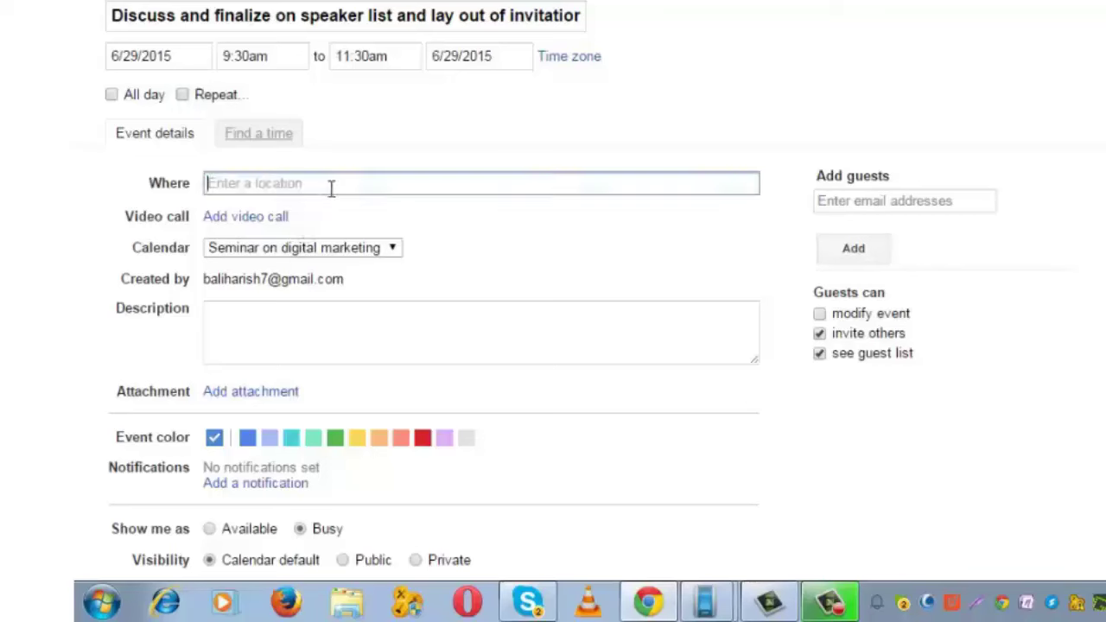
pyautogui.write('sri')
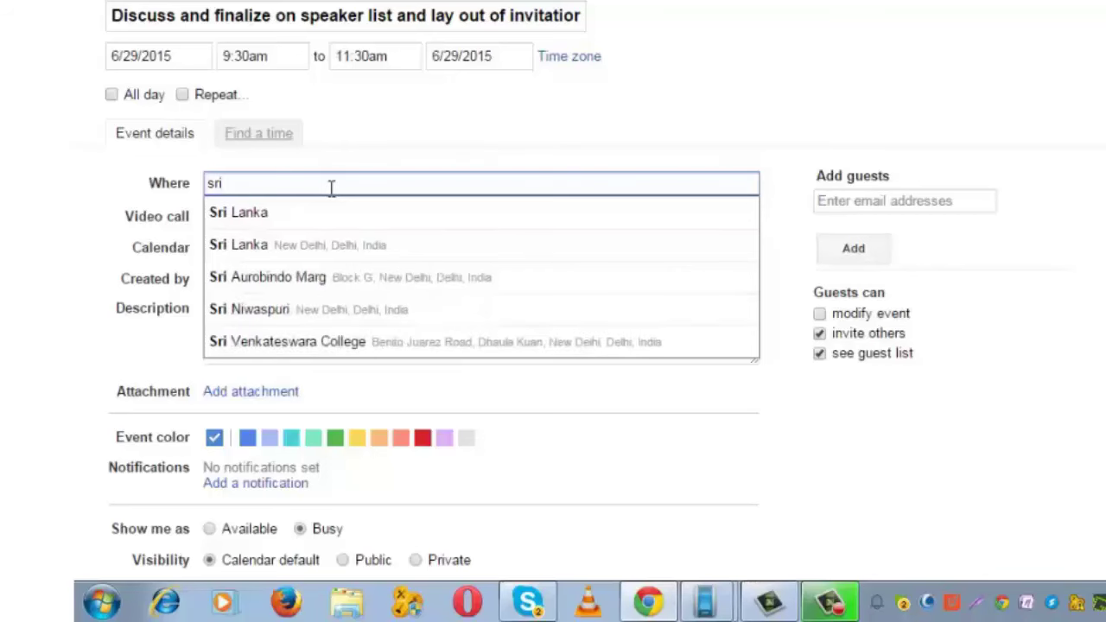
pyautogui.write('for')
pyautogui.click(498, 250)
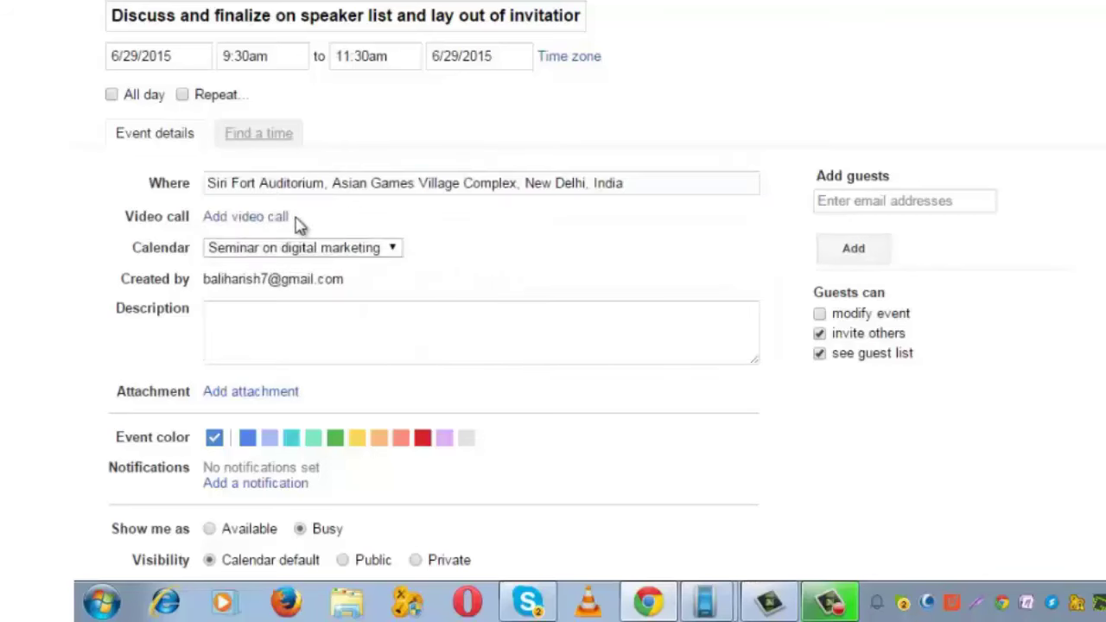
pyautogui.scroll(-1, 552, 250)
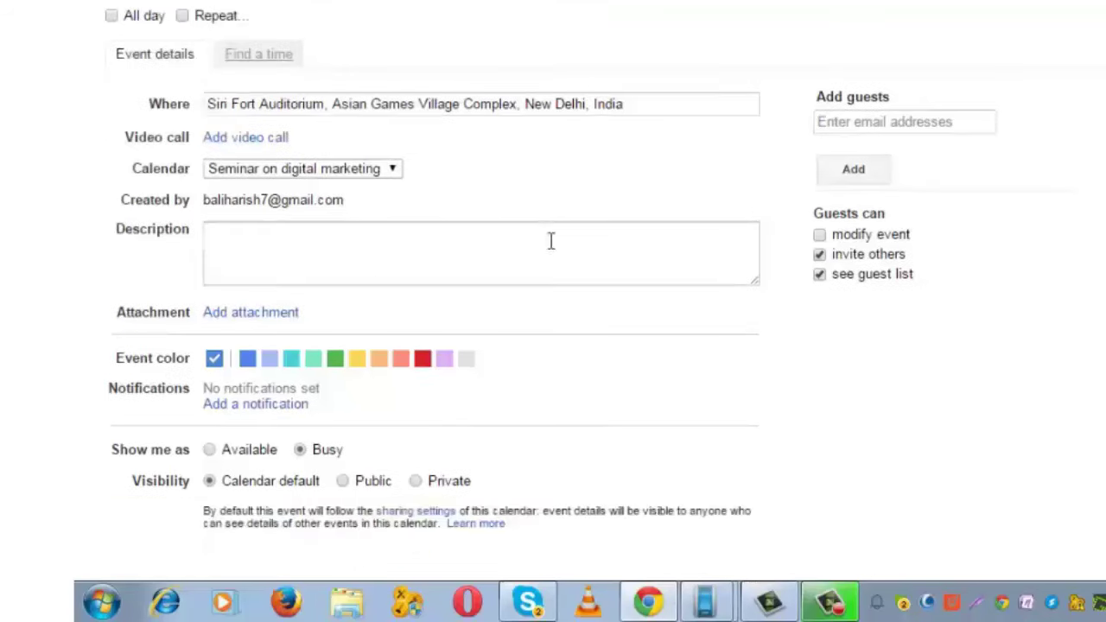
pyautogui.click(380, 260)
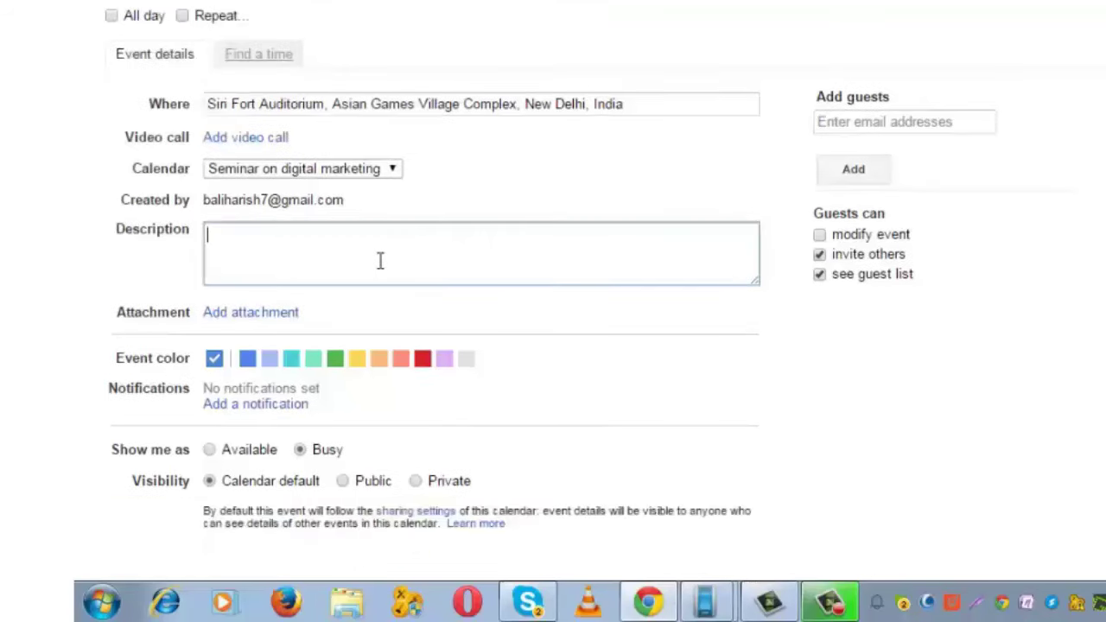
# Add a suggested contact as a guest to the event.
pyautogui.click(902, 127)
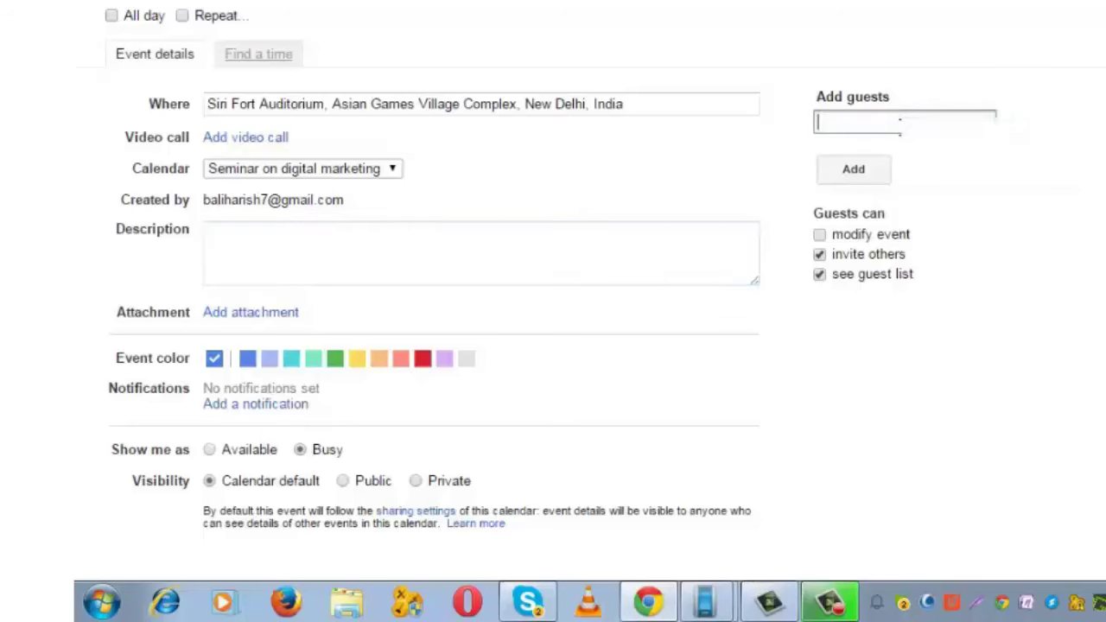
pyautogui.write('joh')
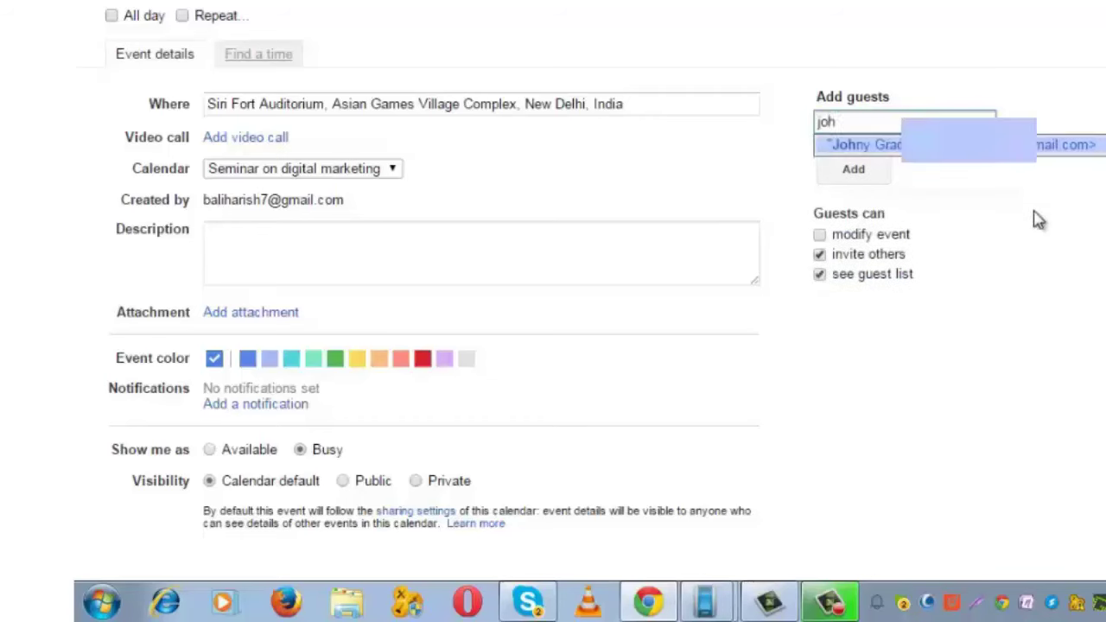
pyautogui.press('Return')
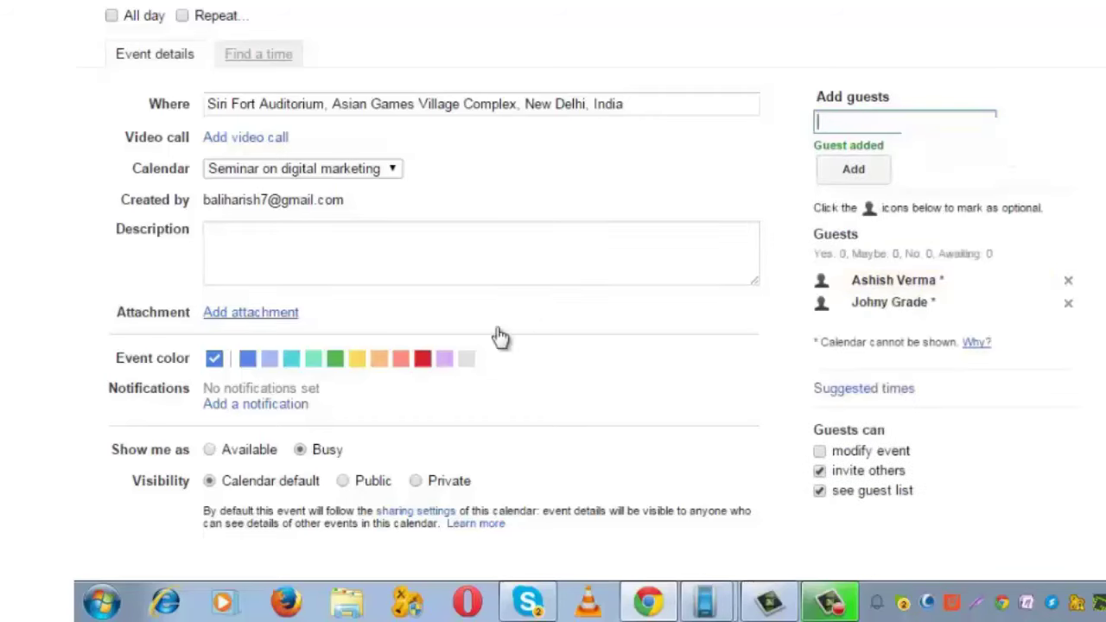
# Make the event green and Available, stop guests inviting others, then save and send invitations.
pyautogui.click(268, 361)
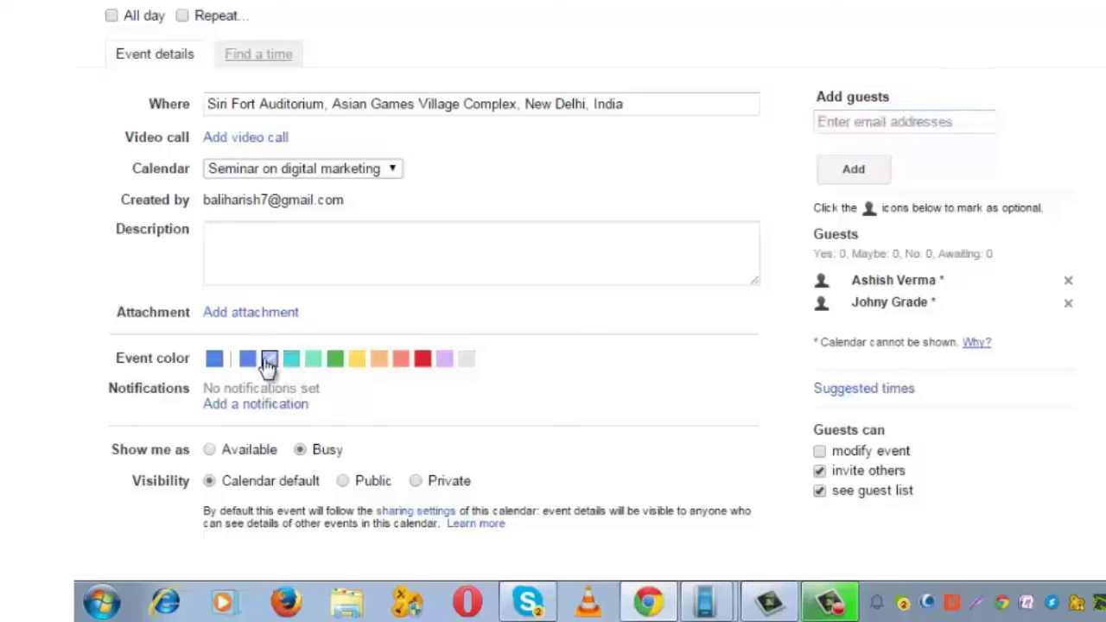
pyautogui.click(334, 361)
pyautogui.click(210, 450)
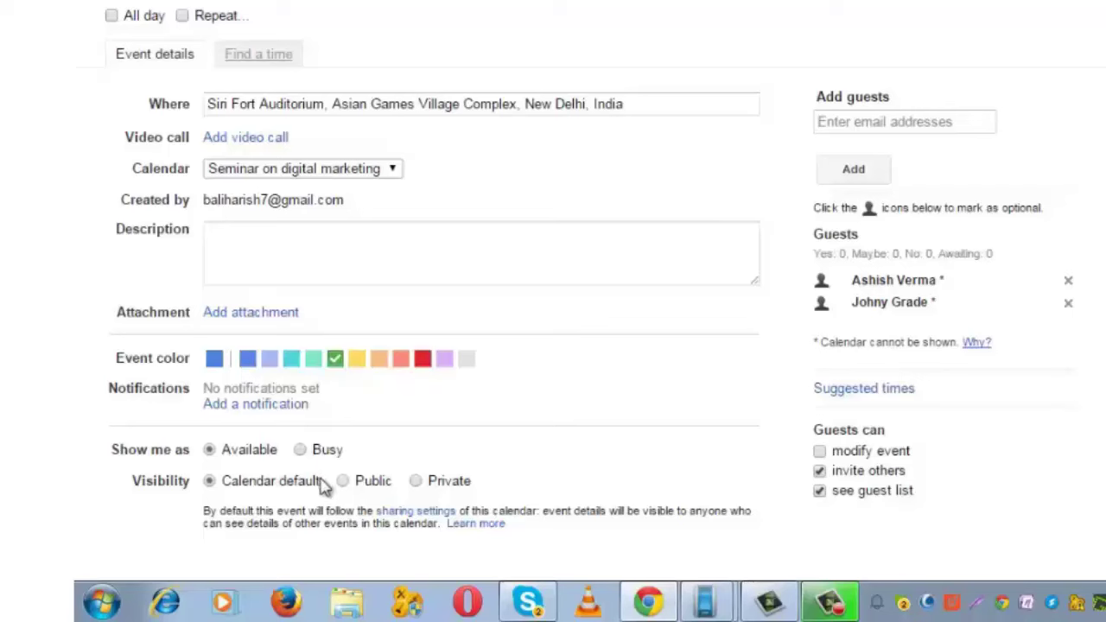
pyautogui.click(819, 470)
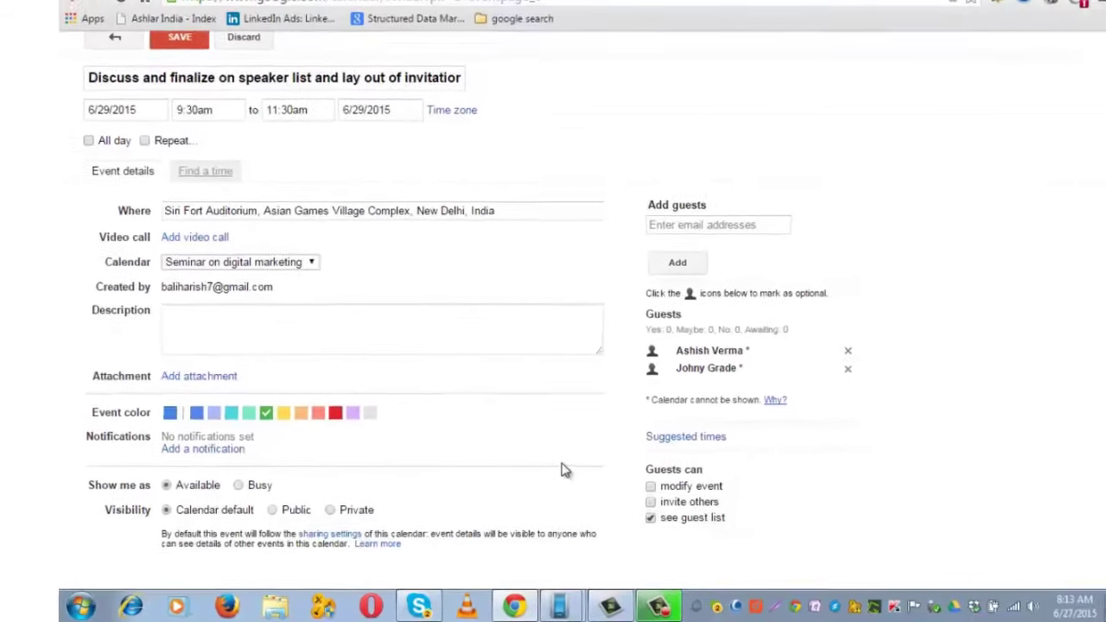
pyautogui.click(180, 38)
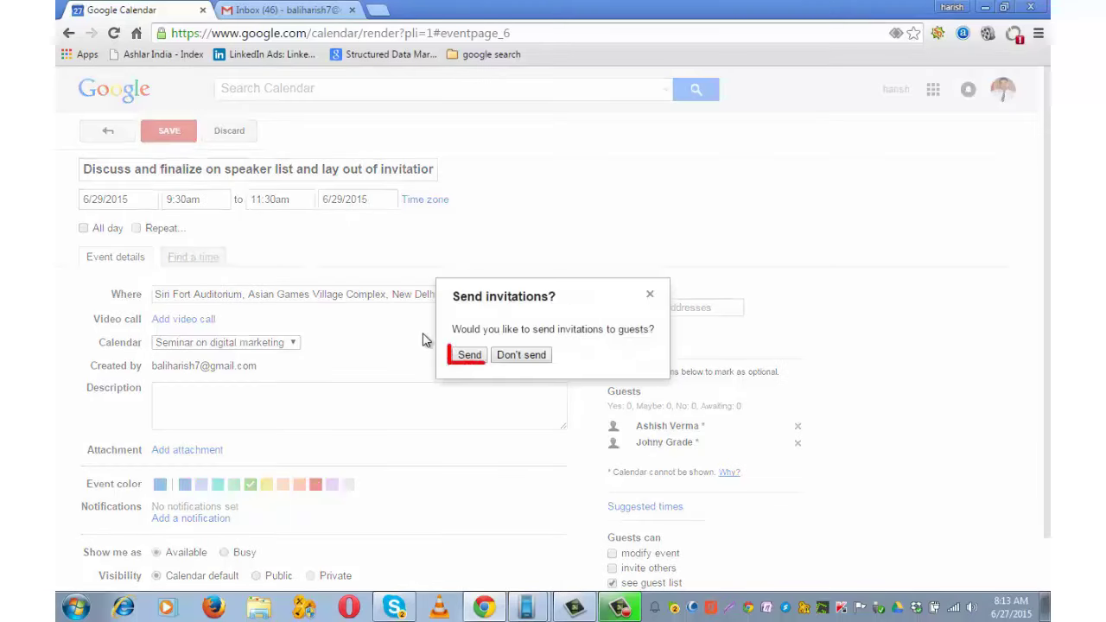
pyautogui.click(468, 355)
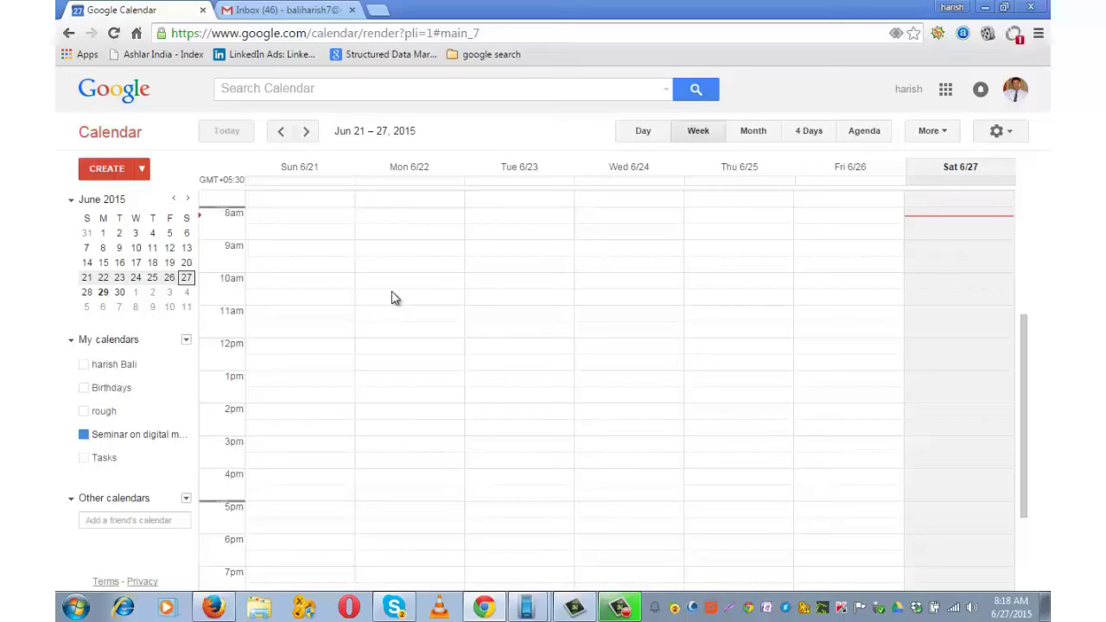
# In the guest's reloaded Gmail, open the speaker-list invitation and answer Yes.
pyautogui.click(216, 607)
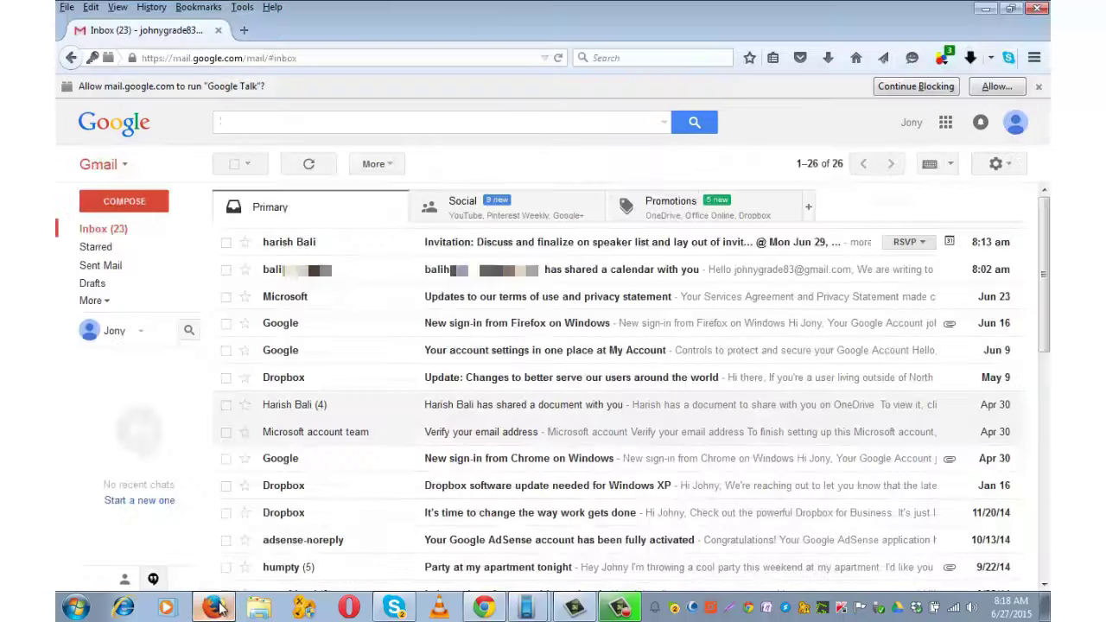
pyautogui.press('F5')
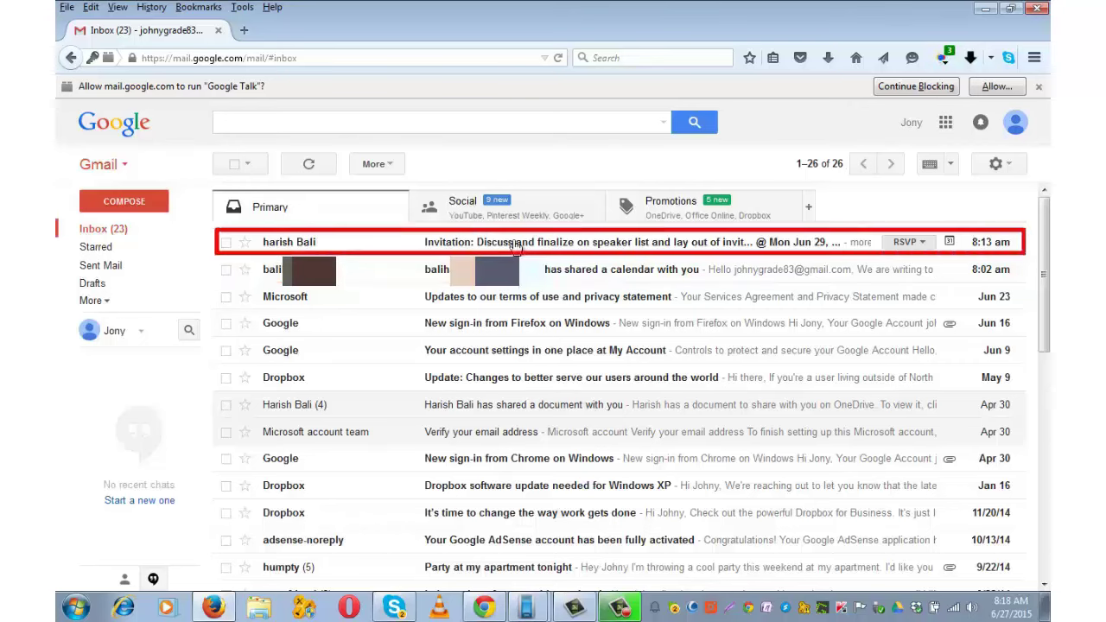
pyautogui.click(510, 245)
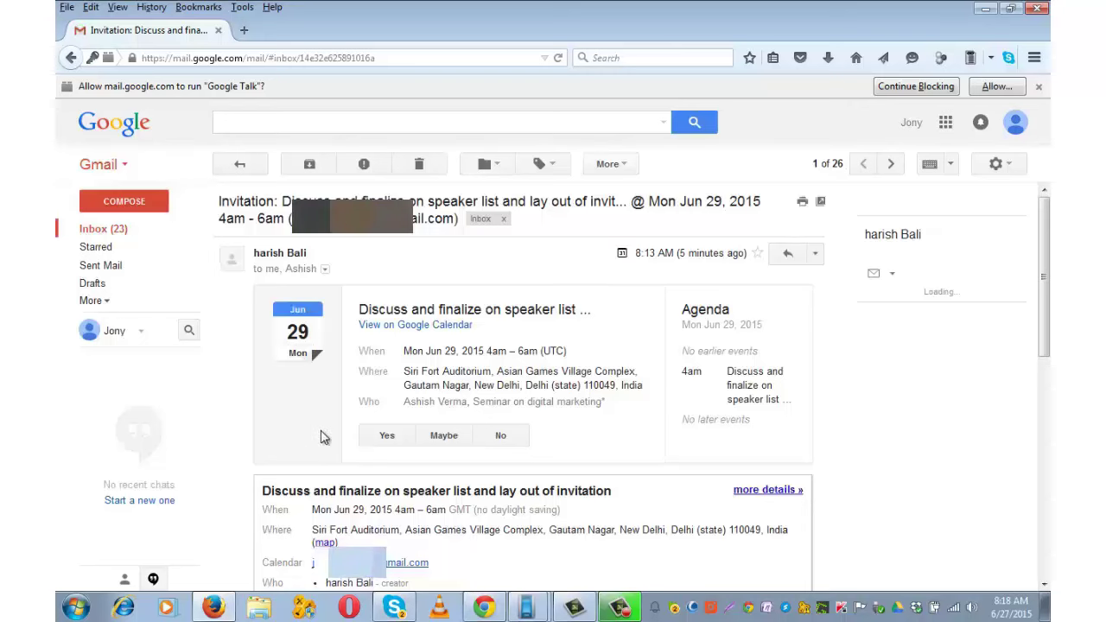
pyautogui.click(386, 436)
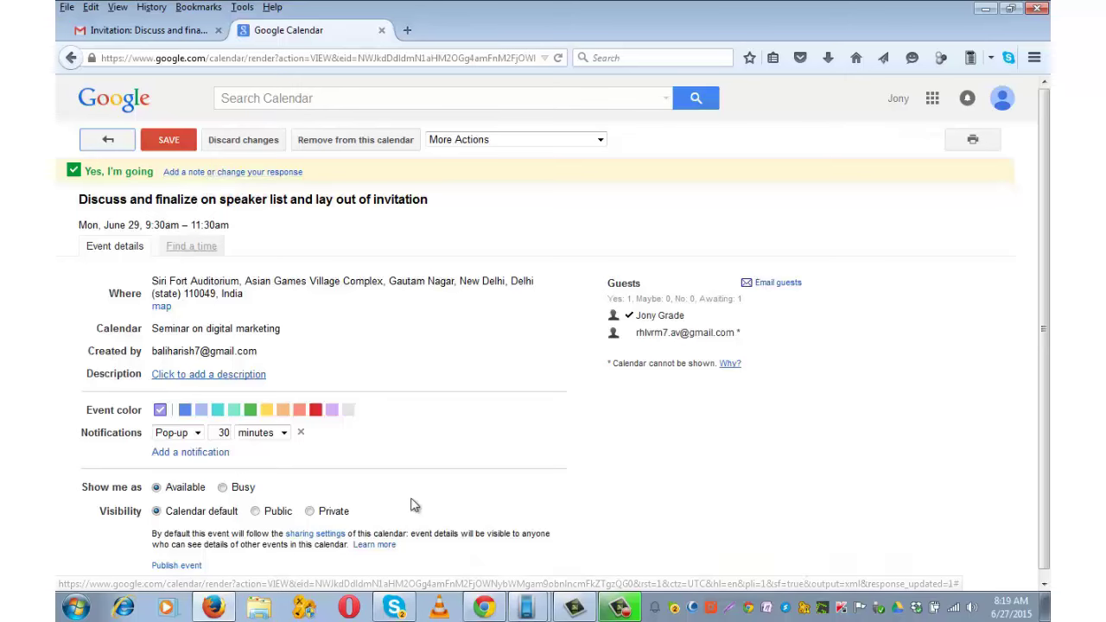
# Back in the organiser's calendar, open Calendar Settings and switch to the Calendars tab.
pyautogui.click(485, 604)
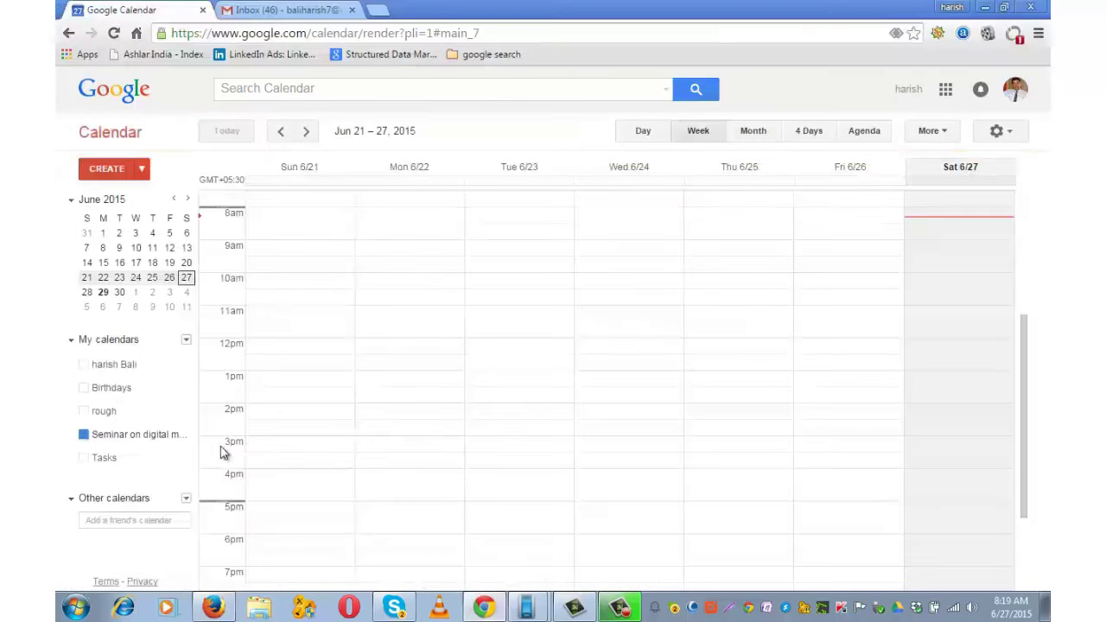
pyautogui.click(186, 435)
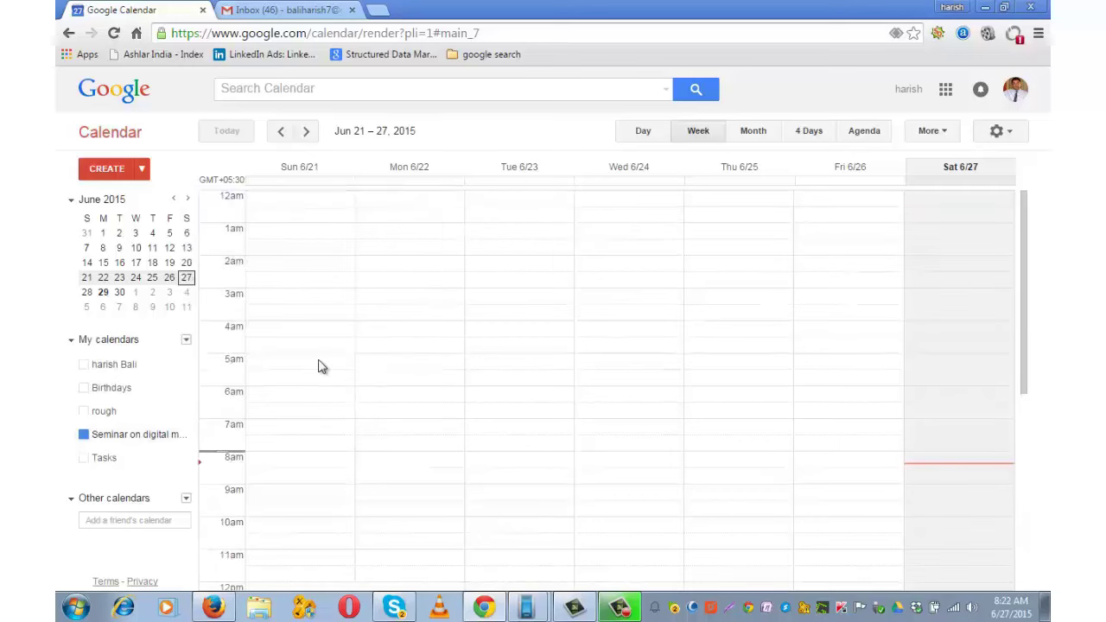
pyautogui.click(1023, 136)
pyautogui.click(925, 264)
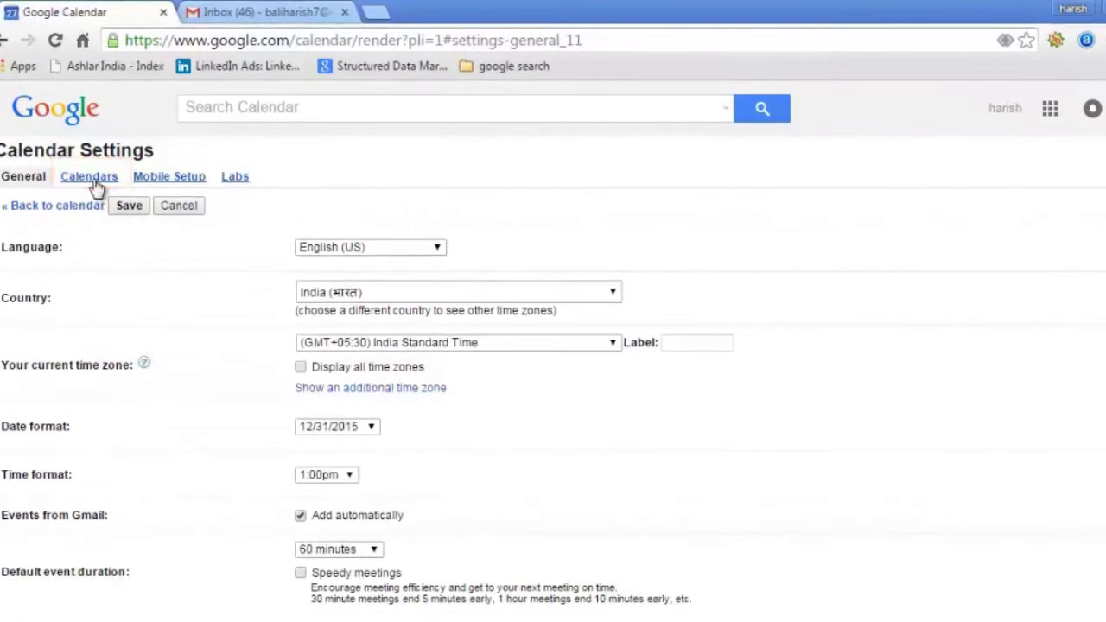
pyautogui.click(89, 177)
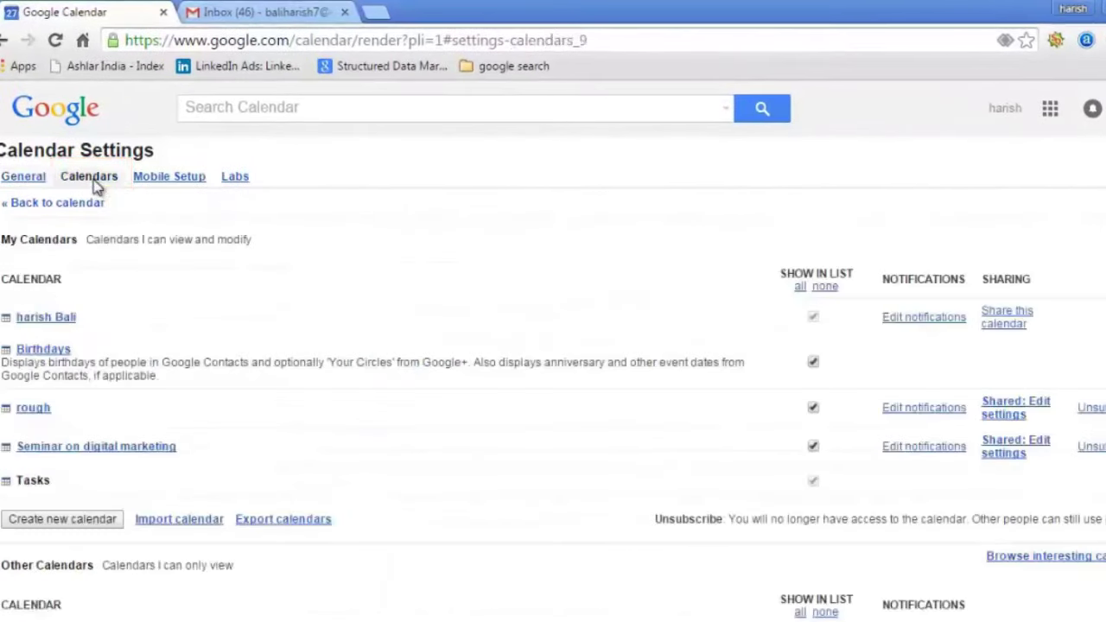
# Give the seminar calendar a pop-up notification 20 minutes before events.
pyautogui.click(943, 448)
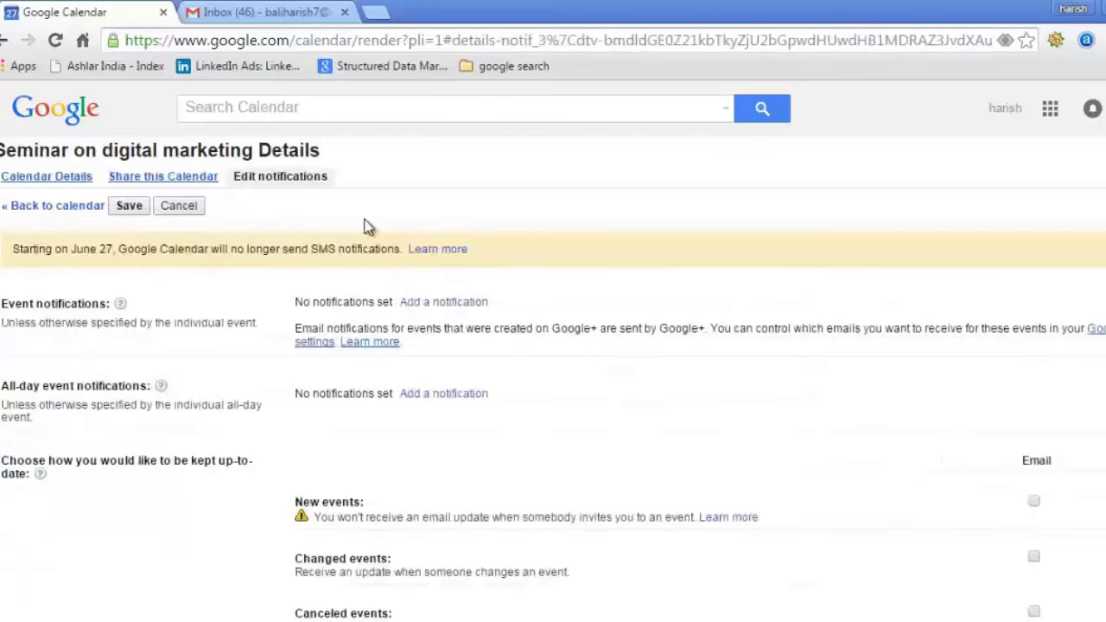
pyautogui.click(457, 308)
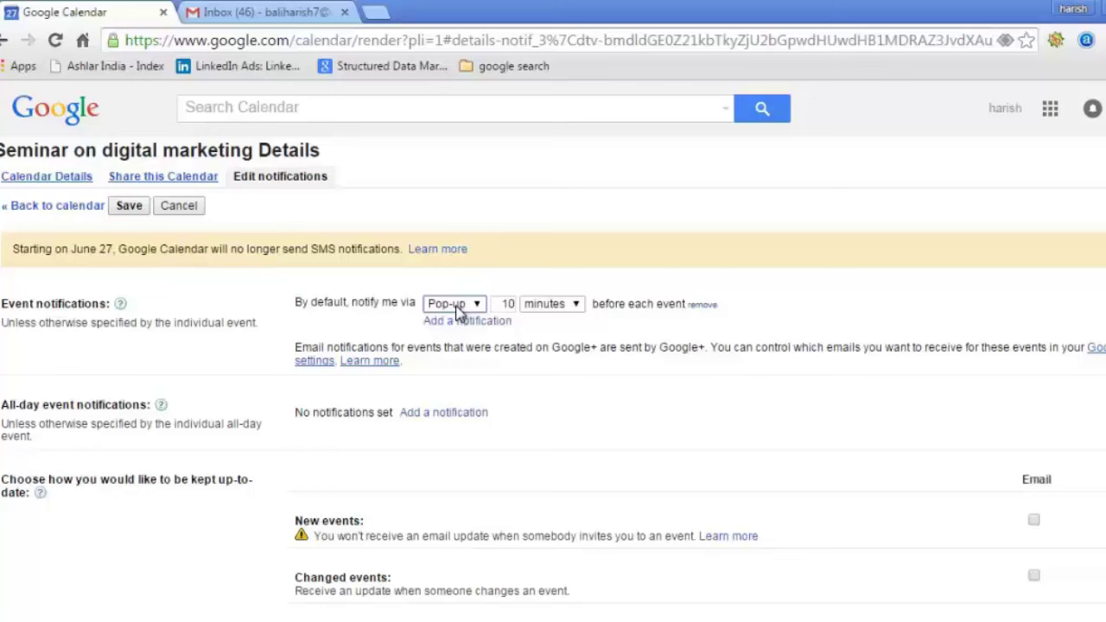
pyautogui.doubleClick(503, 304)
pyautogui.write('2')
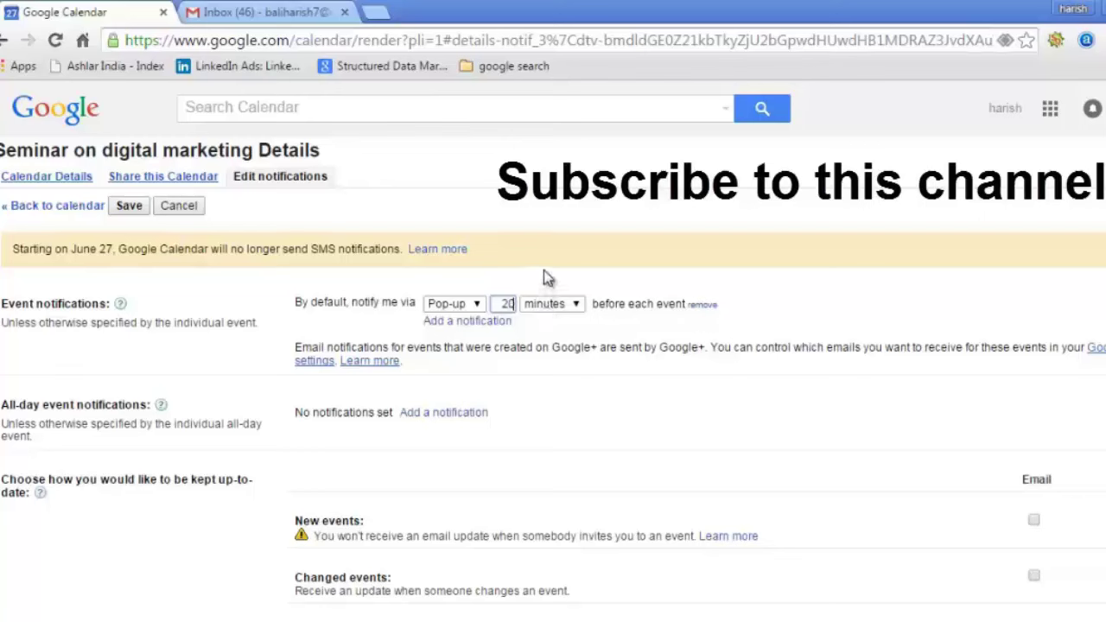
pyautogui.click(474, 309)
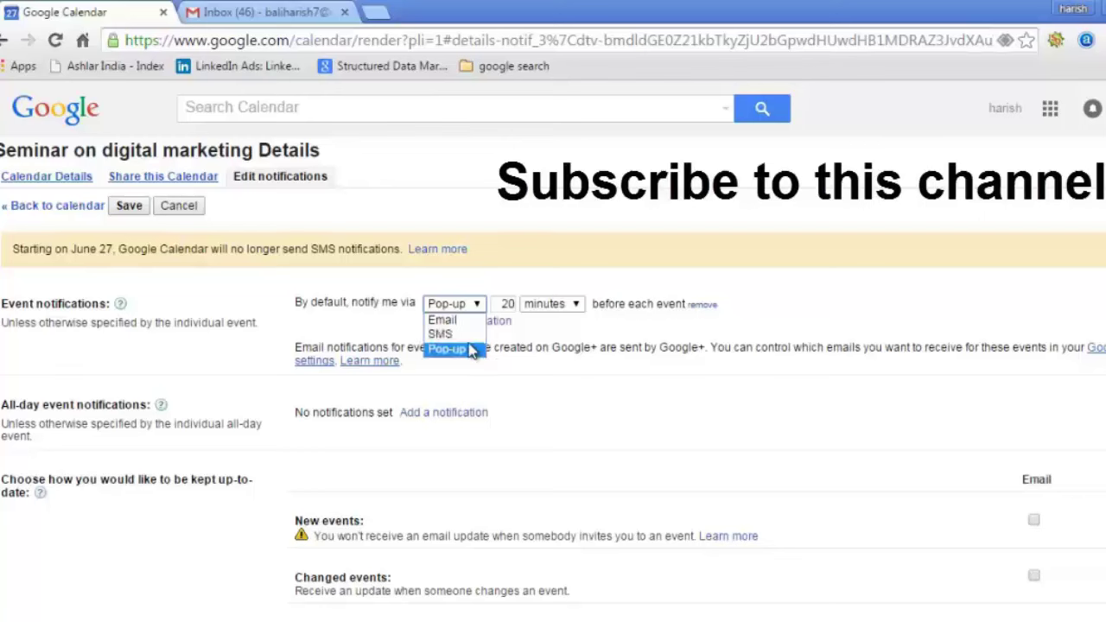
pyautogui.click(468, 349)
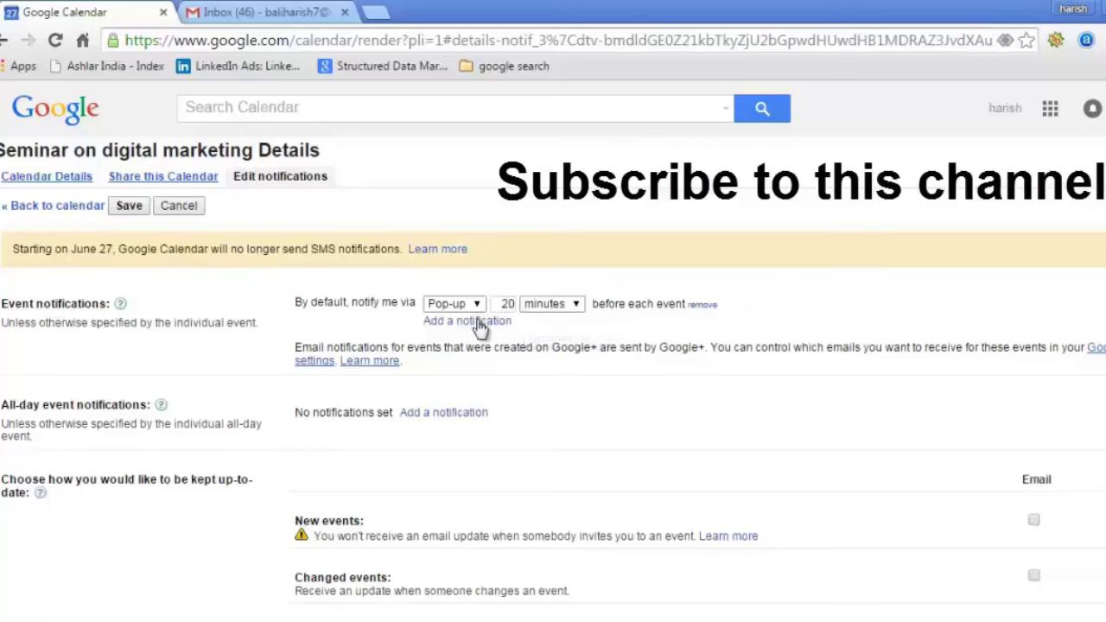
# Add a second pop-up notification at 10 minutes before events.
pyautogui.click(466, 320)
pyautogui.click(454, 322)
pyautogui.click(448, 364)
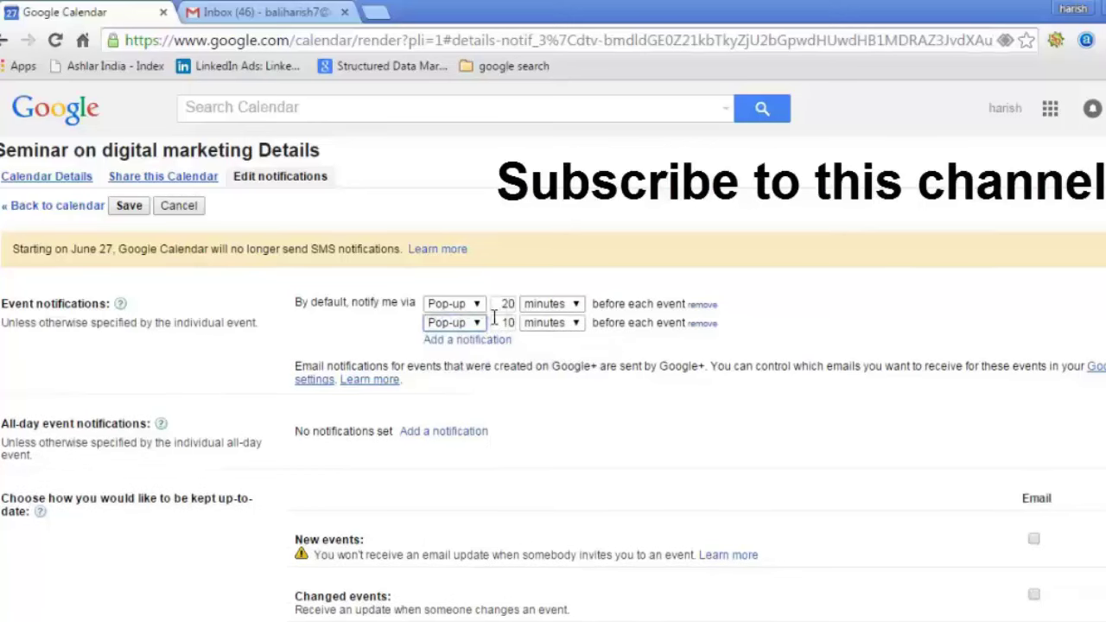
pyautogui.scroll(-1, 995, 508)
pyautogui.scroll(-1, 999, 508)
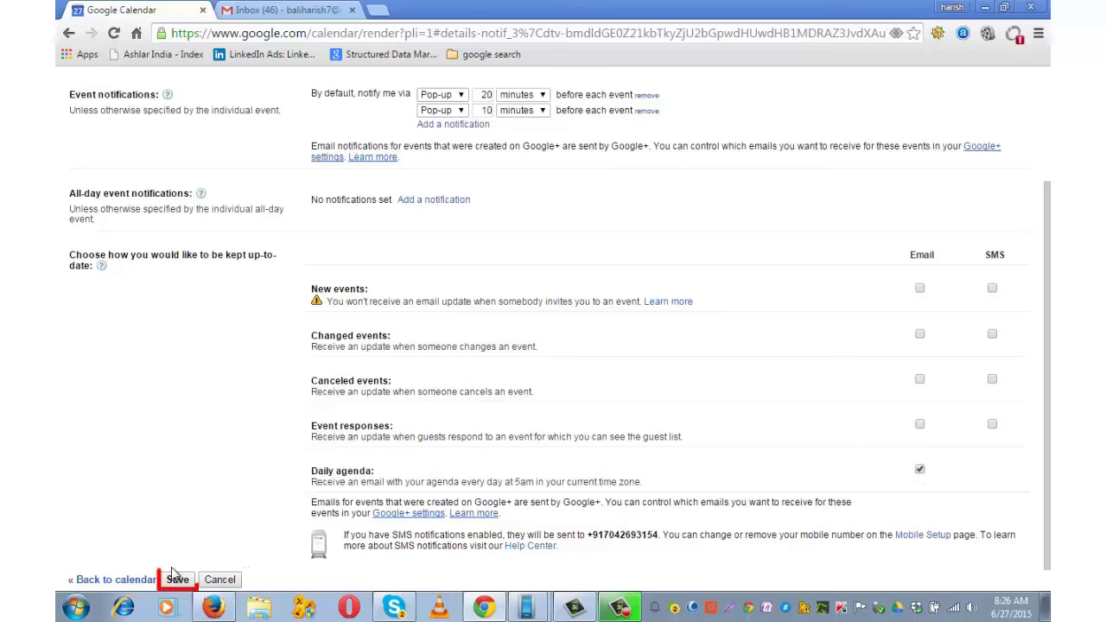
# Save the seminar notification settings, then enable the Gentle Notifications lab feature and save.
pyautogui.click(177, 580)
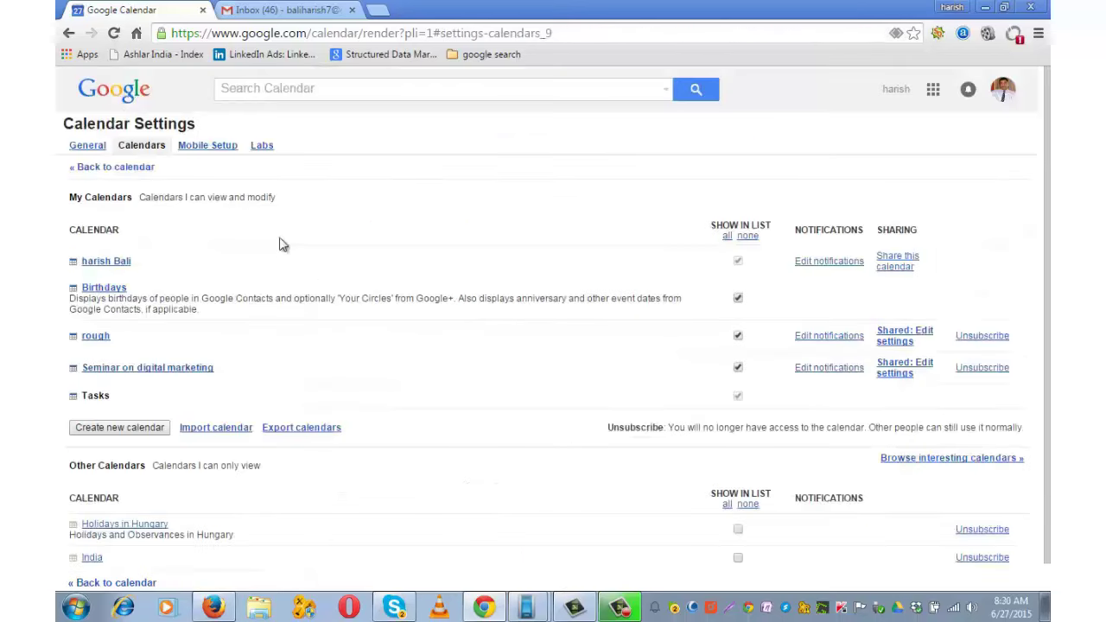
pyautogui.click(229, 146)
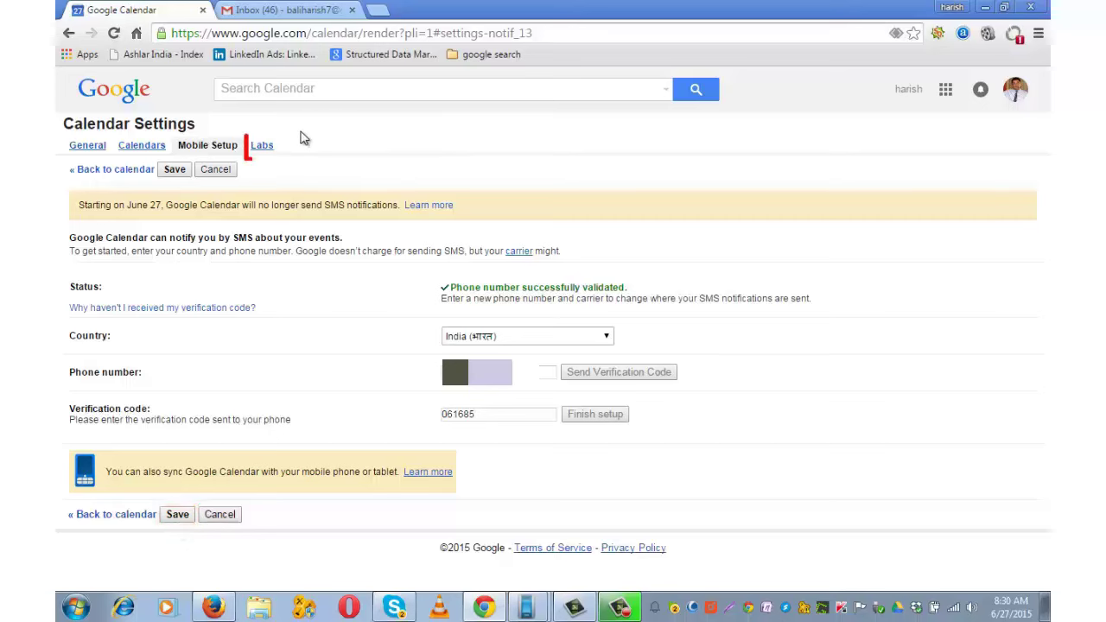
pyautogui.click(264, 145)
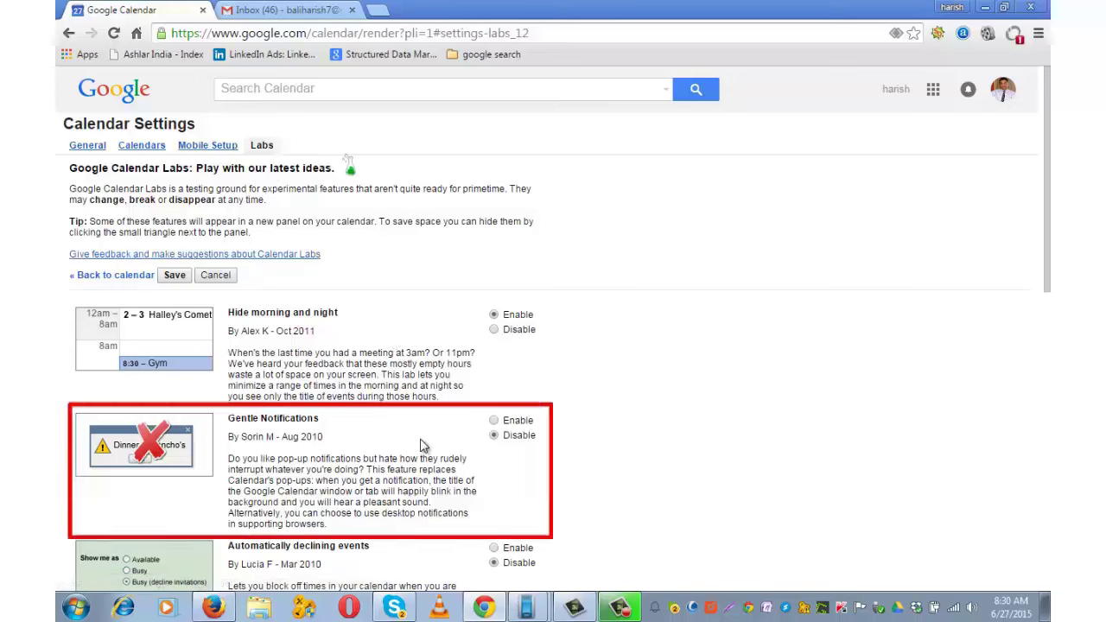
pyautogui.click(494, 421)
pyautogui.scroll(-10, 598, 437)
pyautogui.click(177, 551)
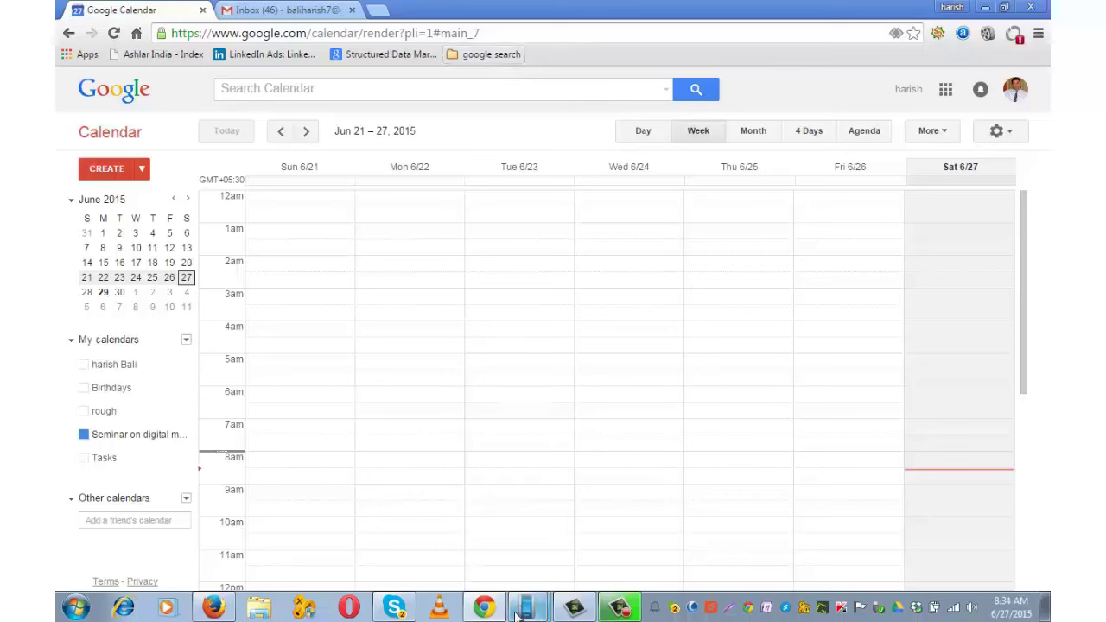
pyautogui.moveTo(522, 611)
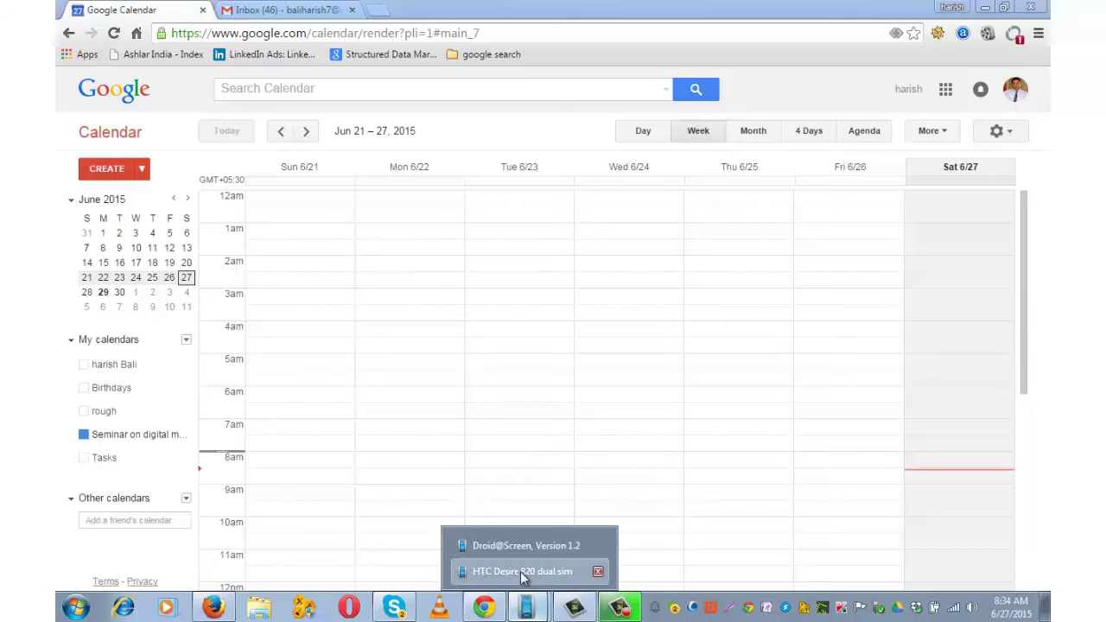
pyautogui.click(518, 571)
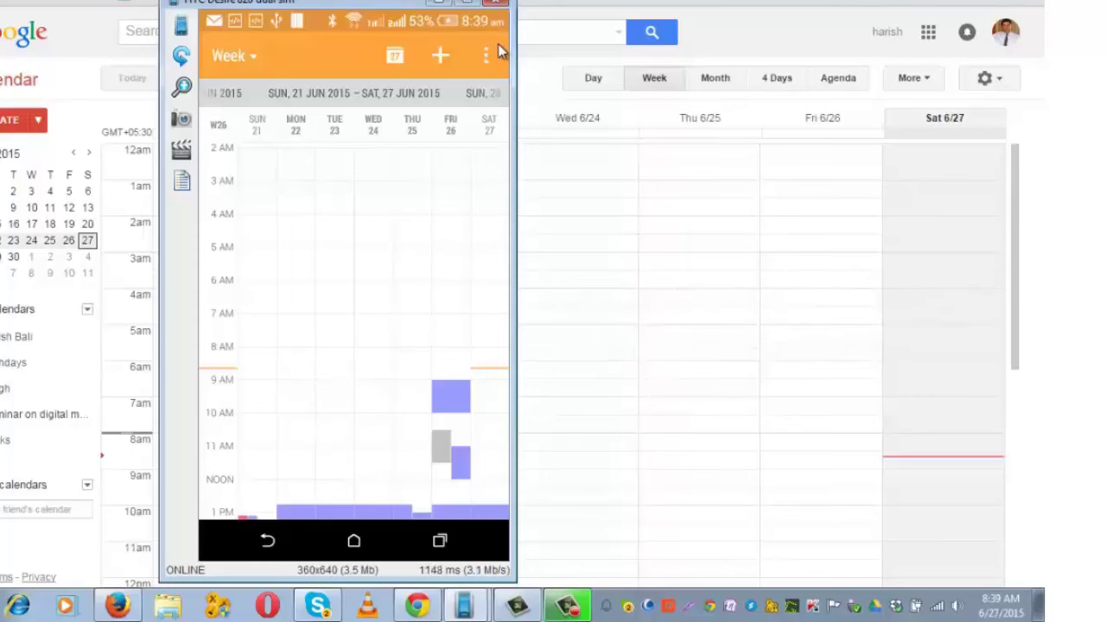
pyautogui.click(499, 52)
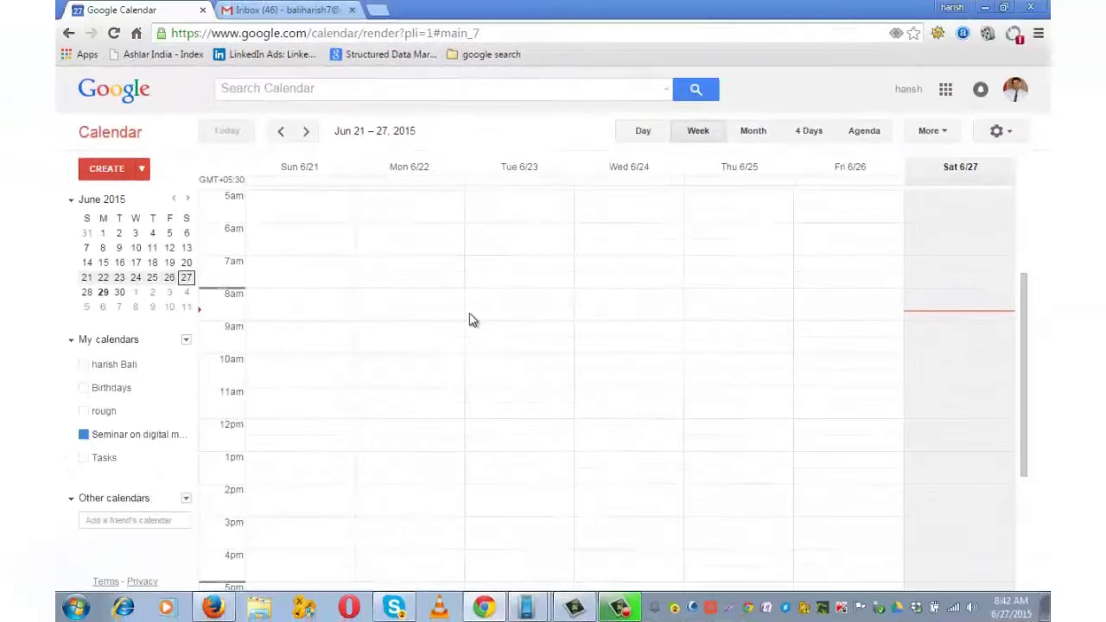
# In month view, create 'morning 10 am lets finalize the seminar dates' on June 30.
pyautogui.click(764, 138)
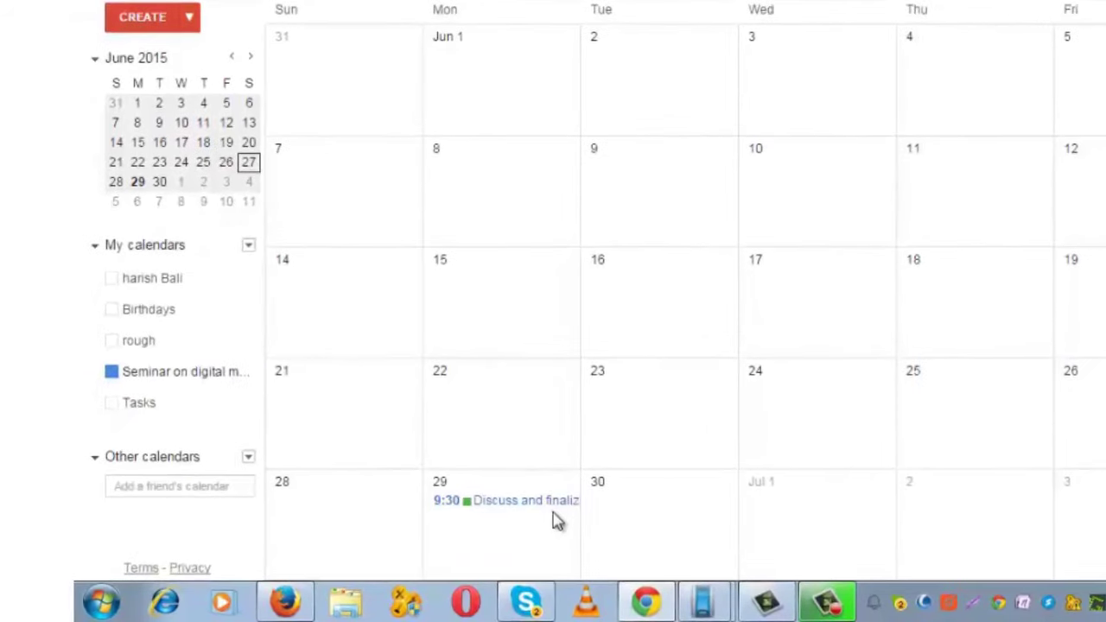
pyautogui.click(646, 504)
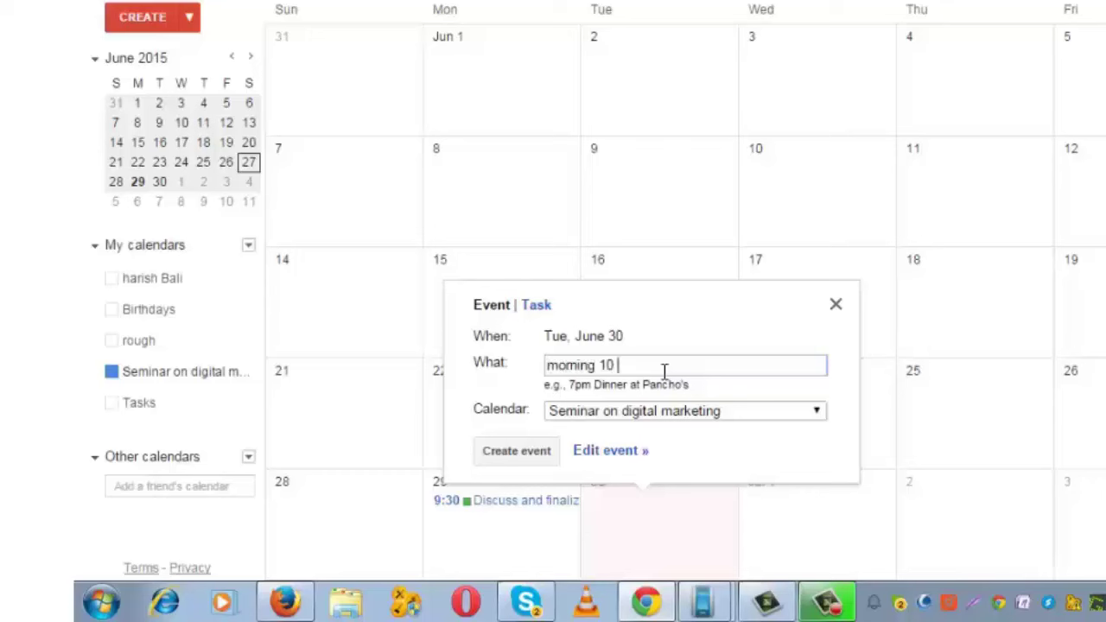
pyautogui.write('am lets finali')
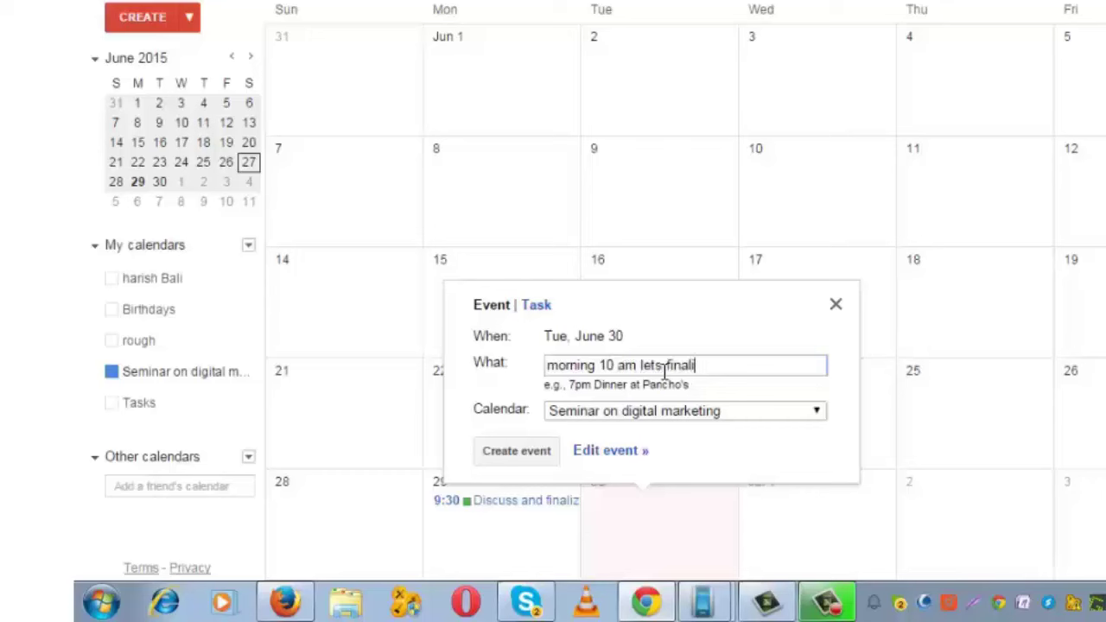
pyautogui.press('BackSpace')
pyautogui.press('BackSpace')
pyautogui.write('dte')
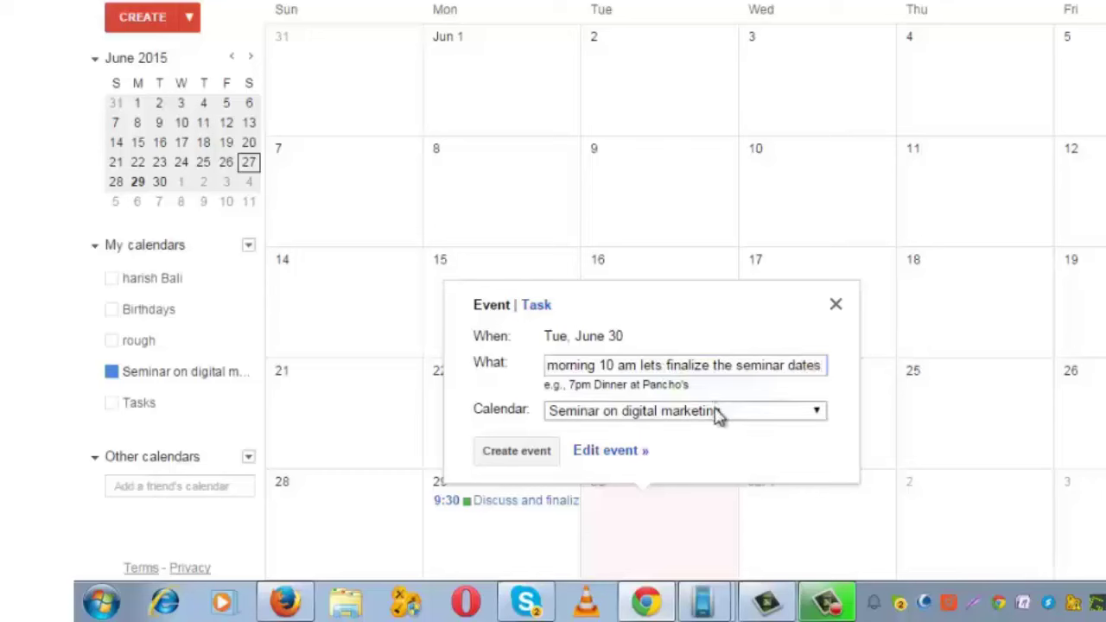
pyautogui.click(534, 453)
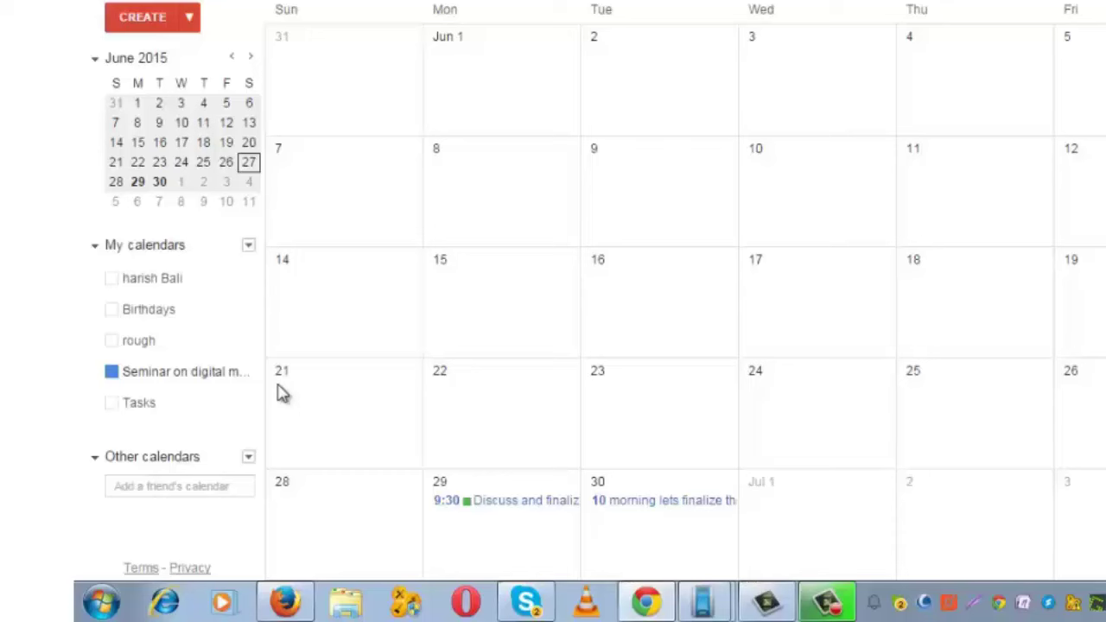
pyautogui.click(249, 458)
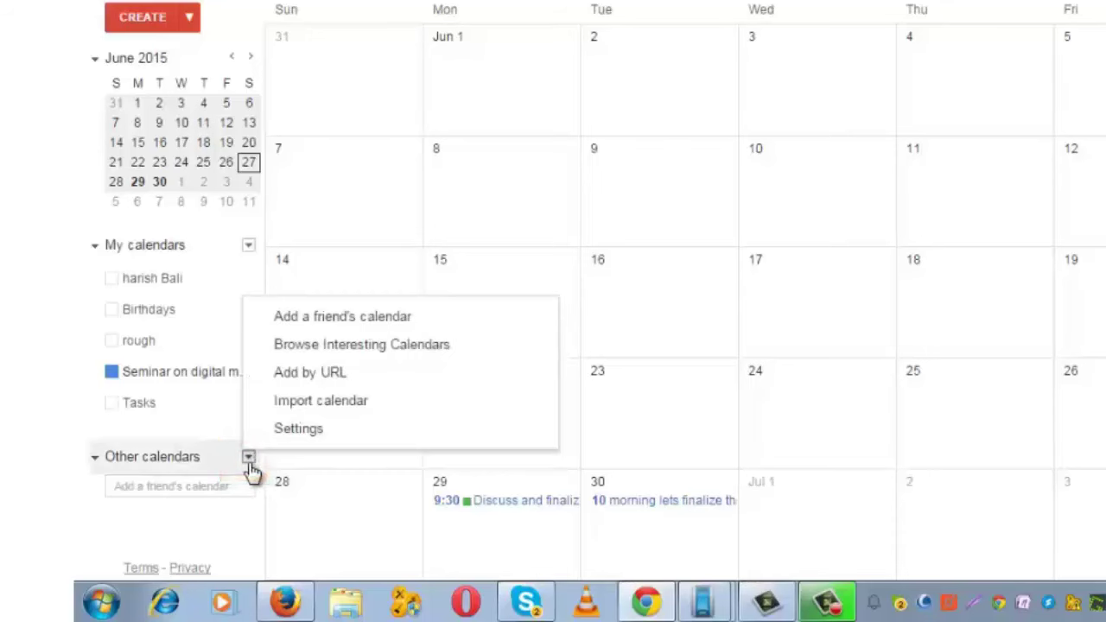
pyautogui.click(429, 356)
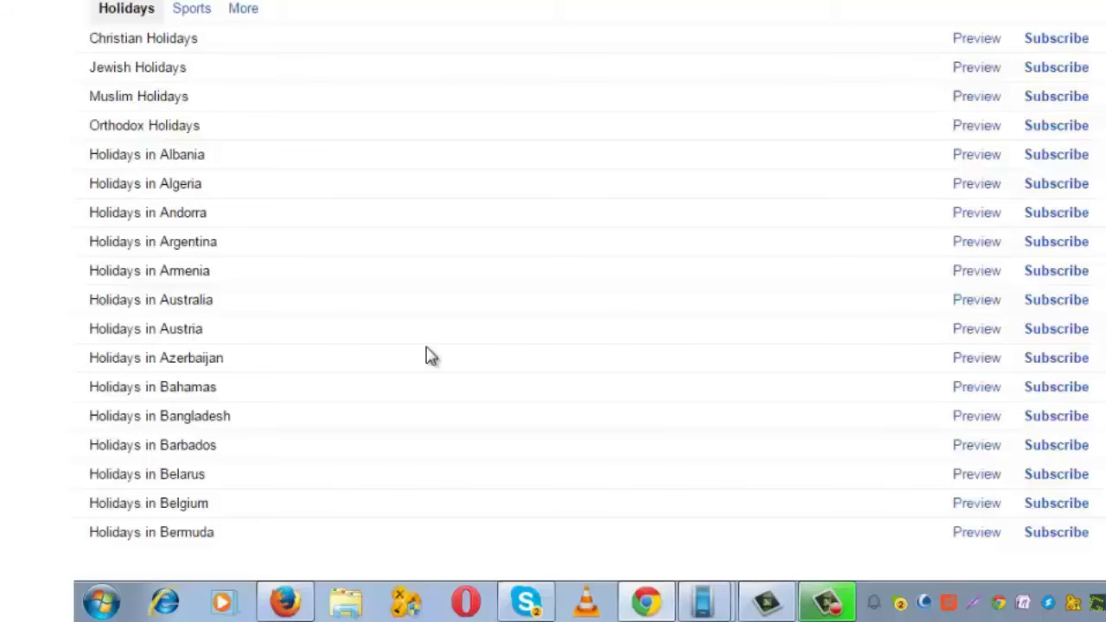
pyautogui.scroll(-8, 427, 356)
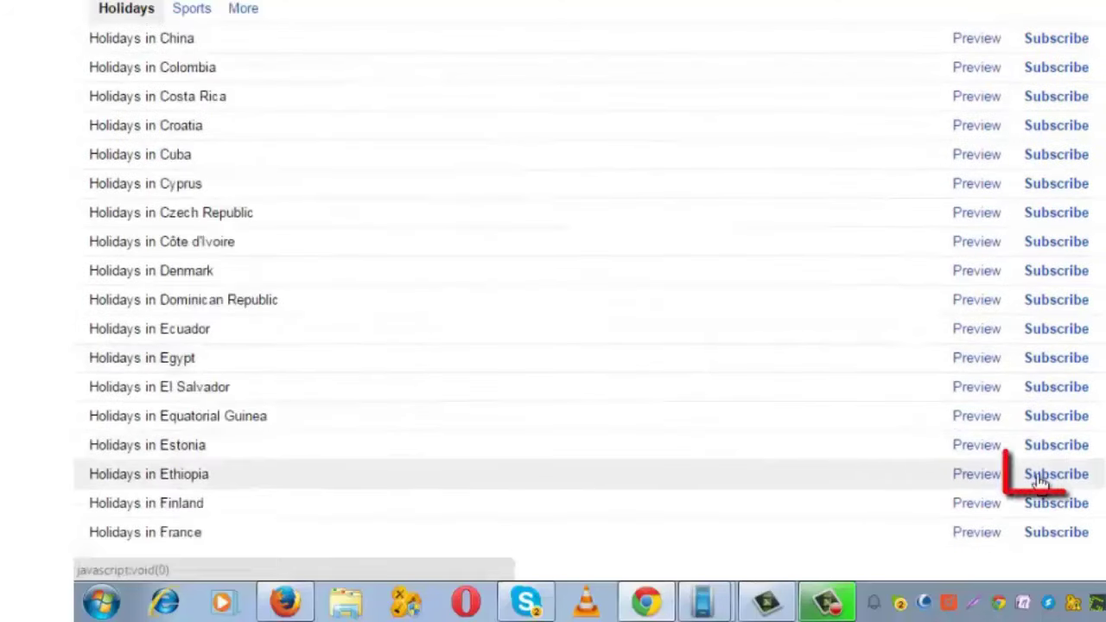
pyautogui.click(194, 12)
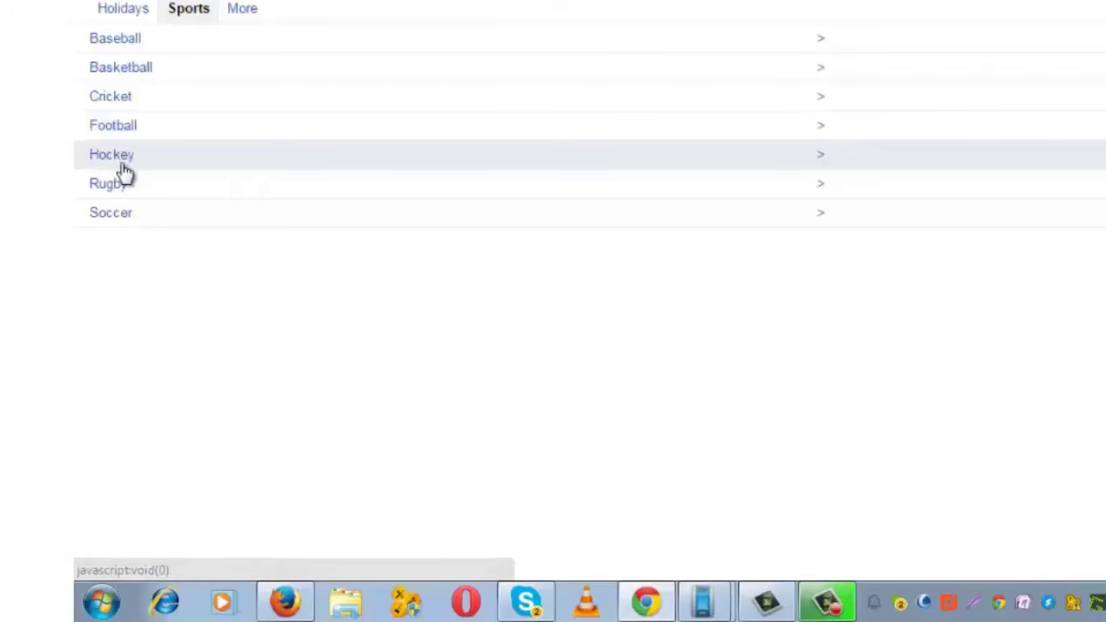
pyautogui.click(812, 98)
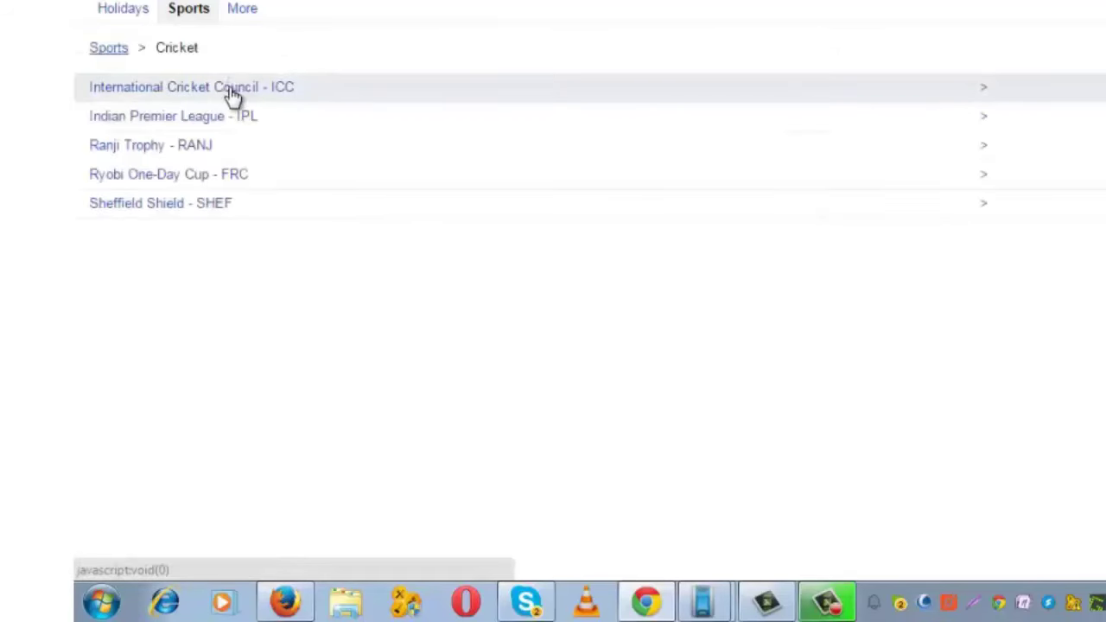
pyautogui.click(958, 96)
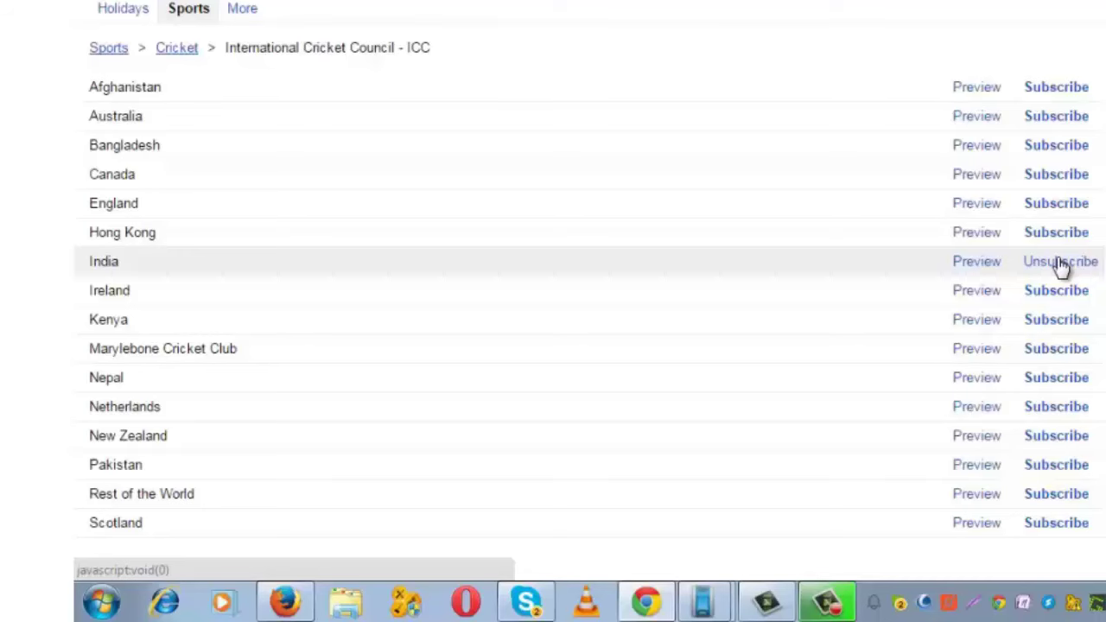
pyautogui.click(974, 270)
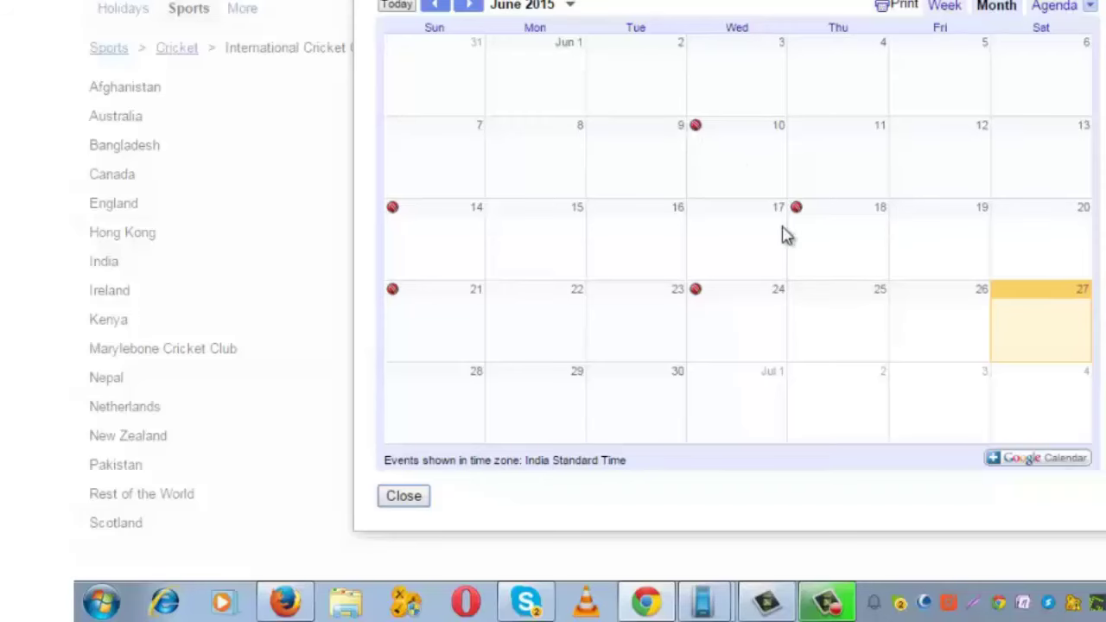
pyautogui.click(406, 499)
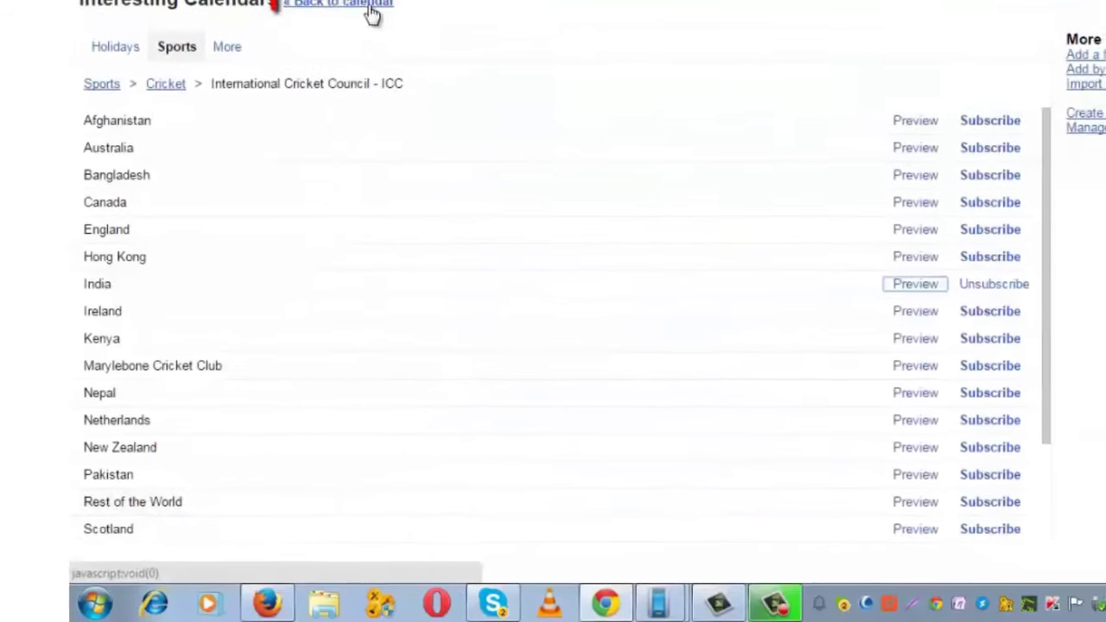
# Go to Gmail and open the email about meeting the Auditorium general manager.
pyautogui.click(369, 7)
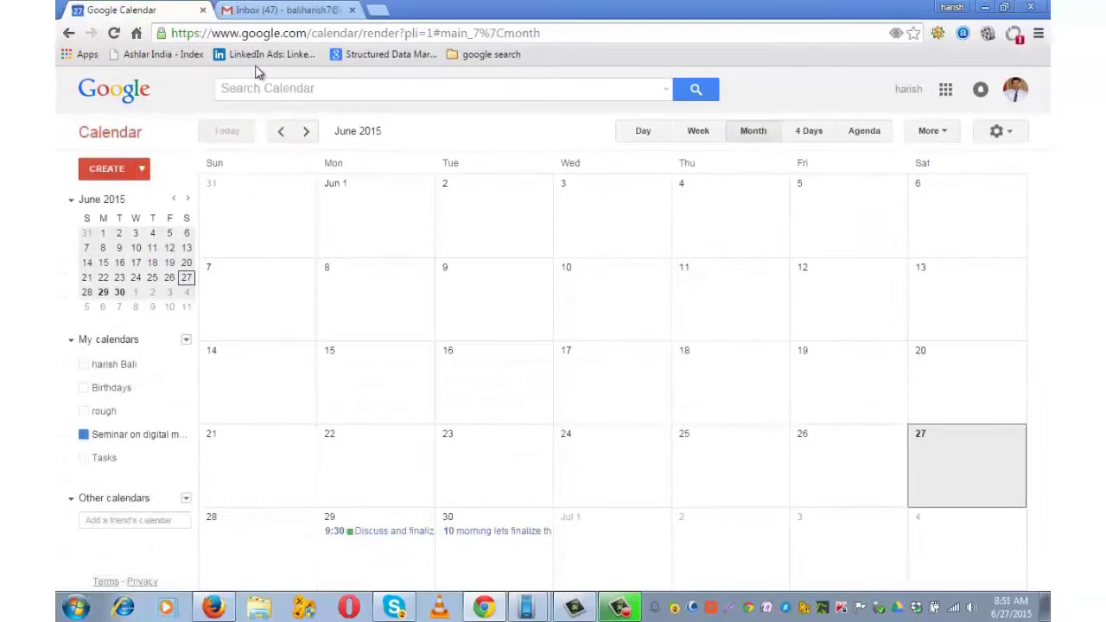
pyautogui.click(296, 12)
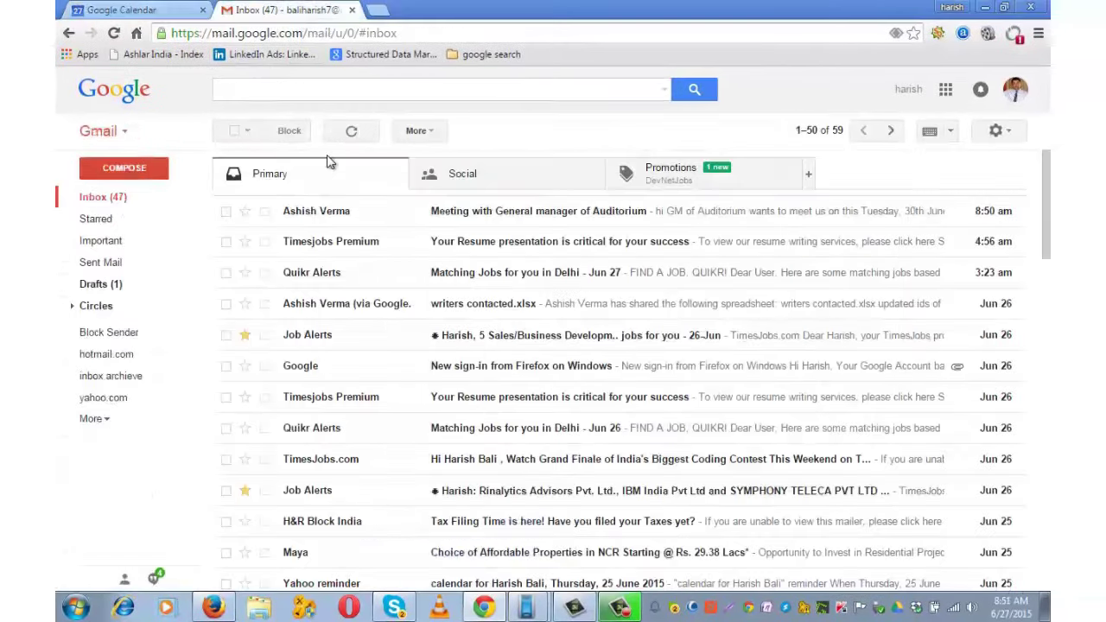
pyautogui.click(524, 213)
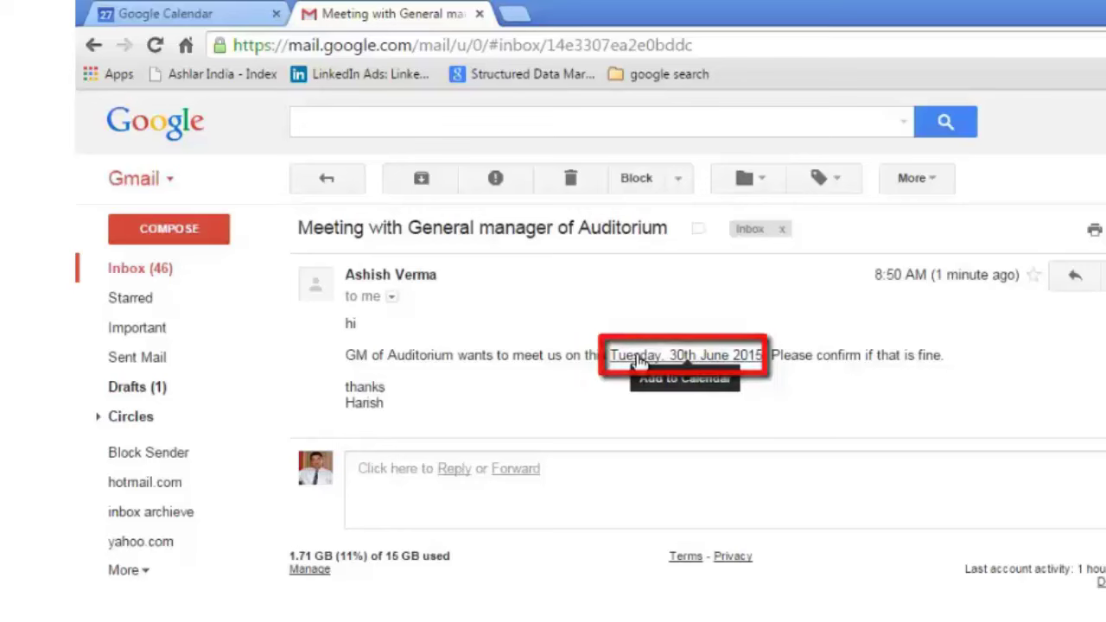
# Add the email's 30 June 2015 meeting date to the calendar and open the new event.
pyautogui.click(639, 363)
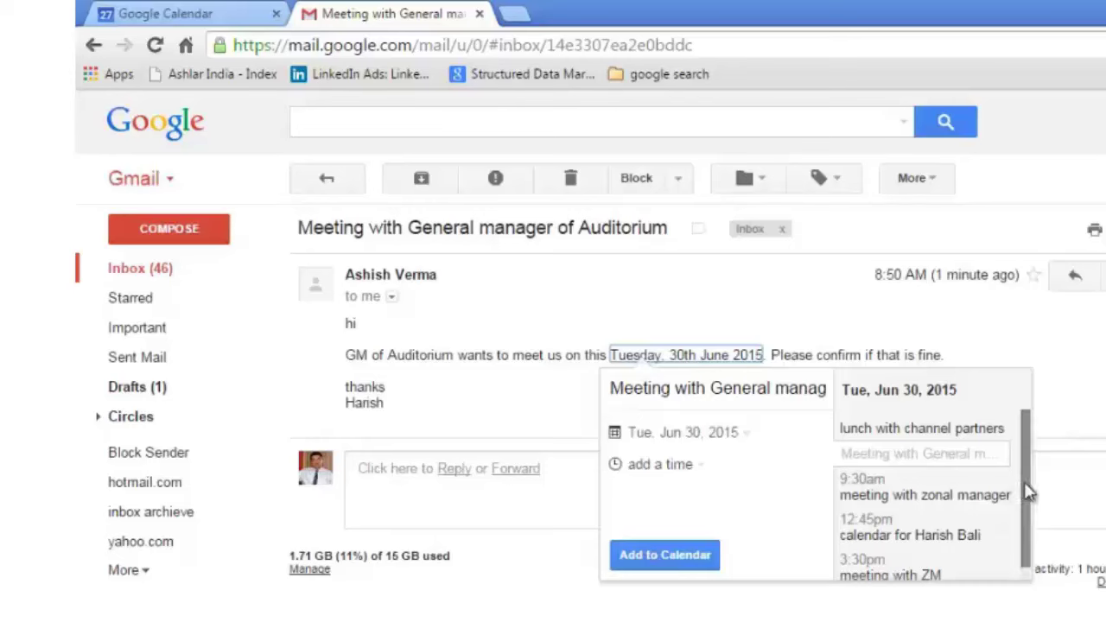
pyautogui.moveTo(1023, 488)
pyautogui.mouseDown()
pyautogui.moveTo(1021, 513)
pyautogui.moveTo(1020, 486)
pyautogui.mouseUp()
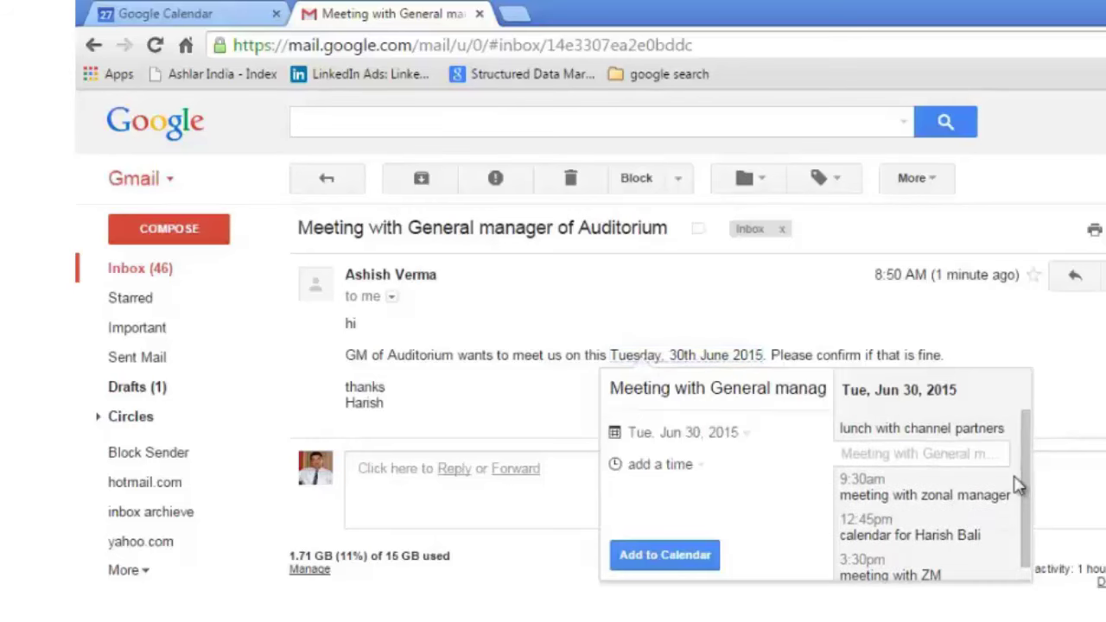
pyautogui.click(698, 557)
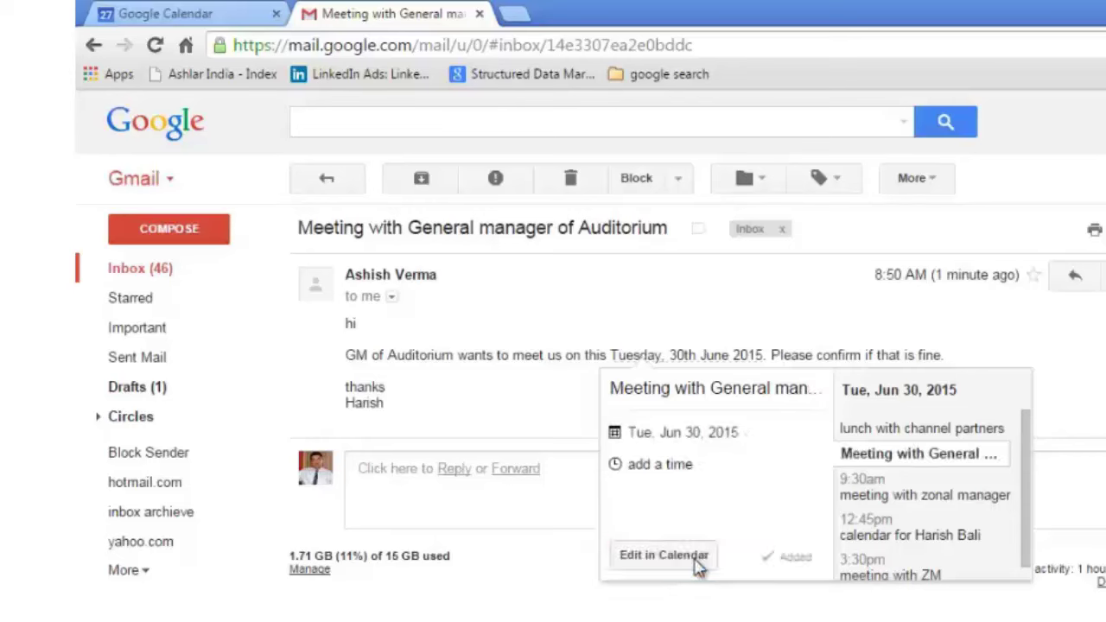
pyautogui.click(904, 458)
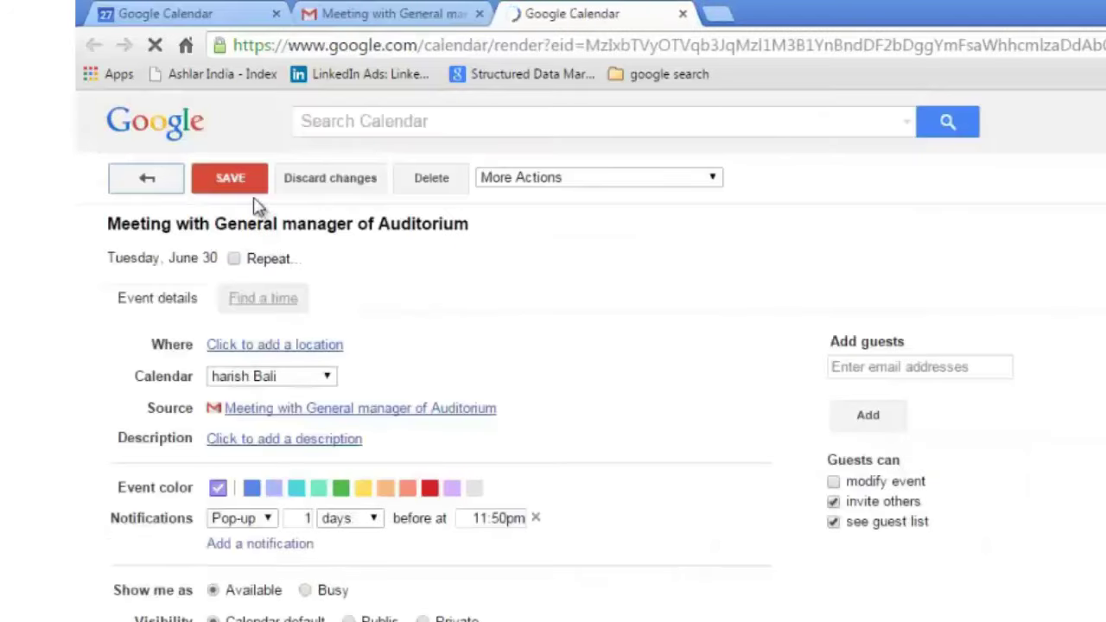
# Save the auditorium meeting event and choose Offline from the gear menu.
pyautogui.click(232, 181)
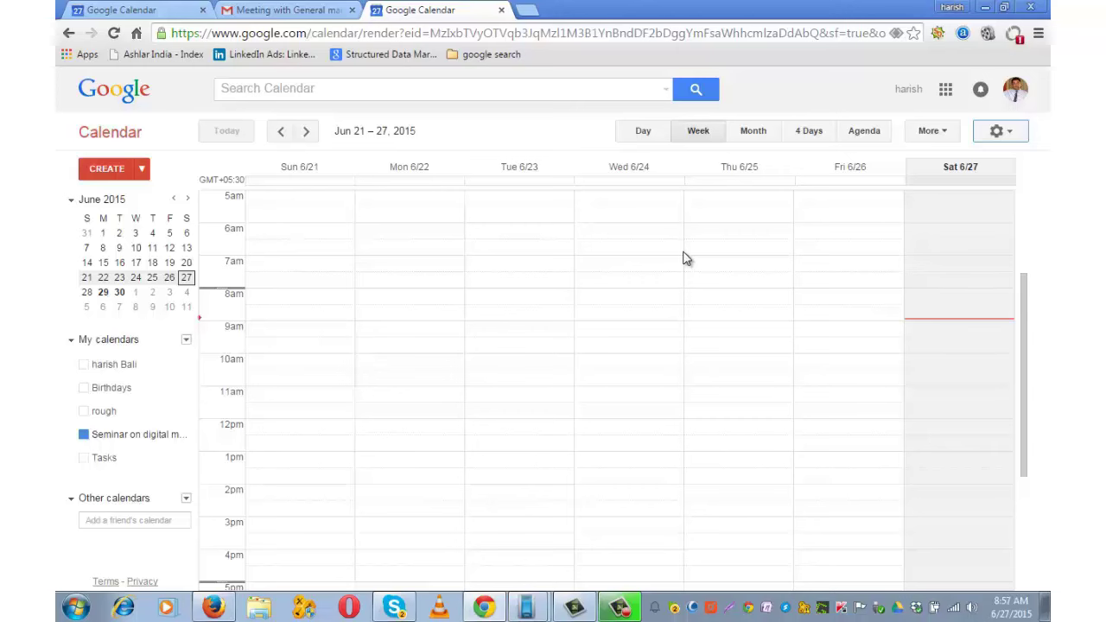
pyautogui.click(1016, 136)
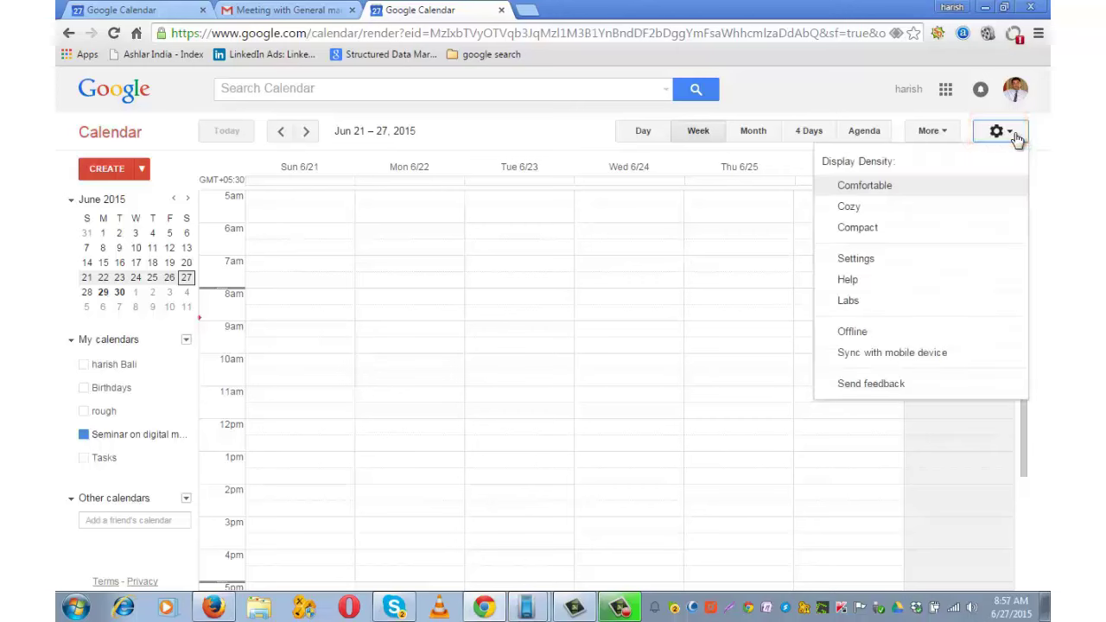
pyautogui.click(914, 336)
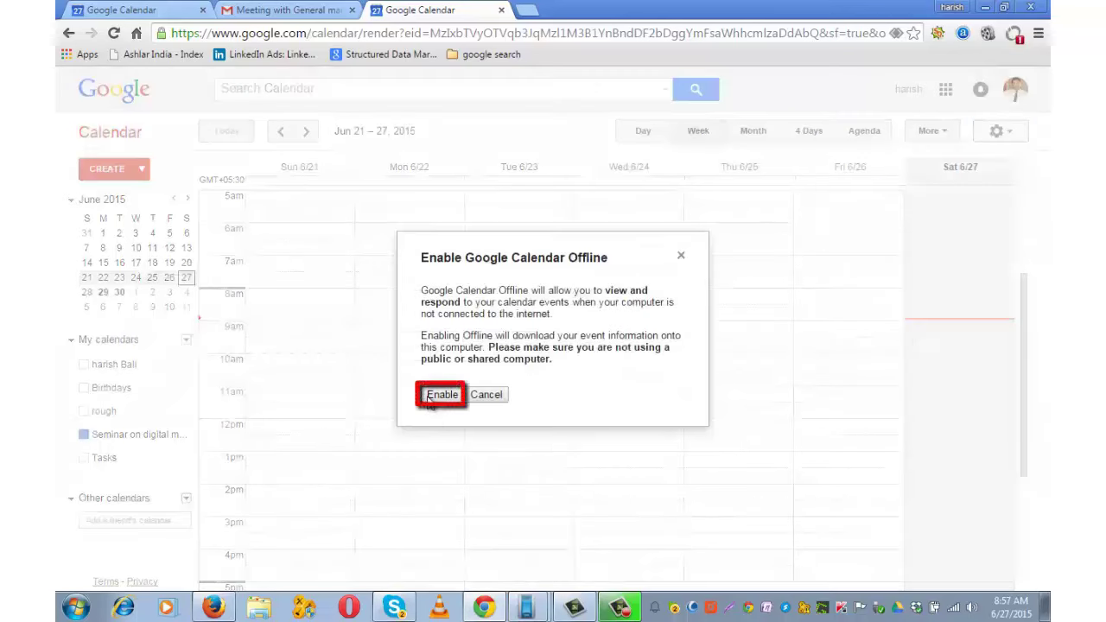
# Switch between Month and Agenda views, ending on the June 2015 month view.
pyautogui.click(752, 134)
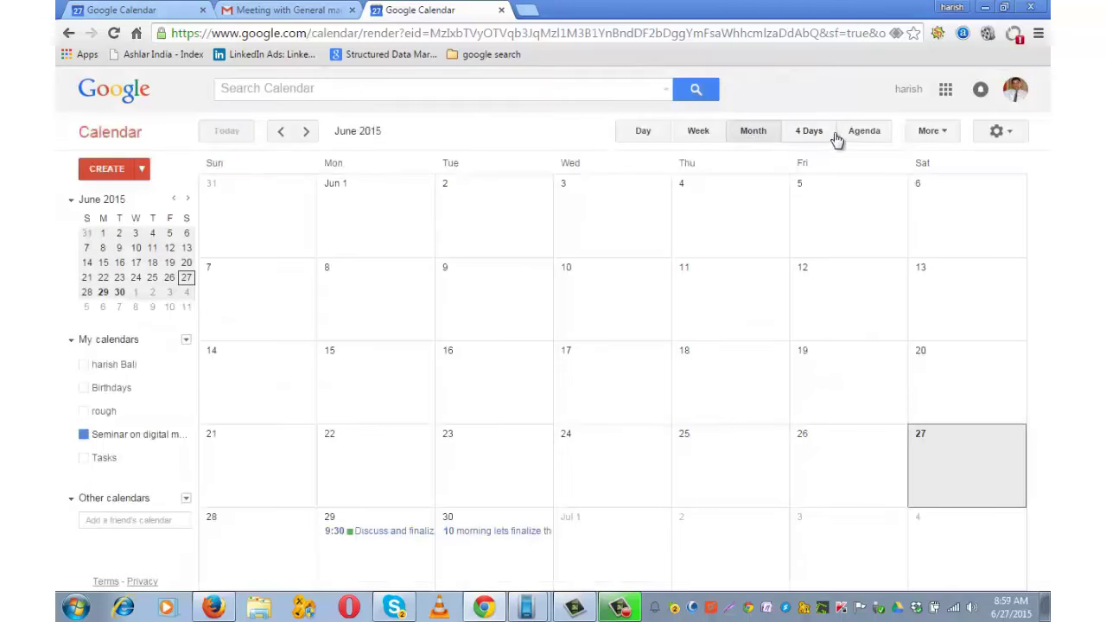
pyautogui.click(855, 140)
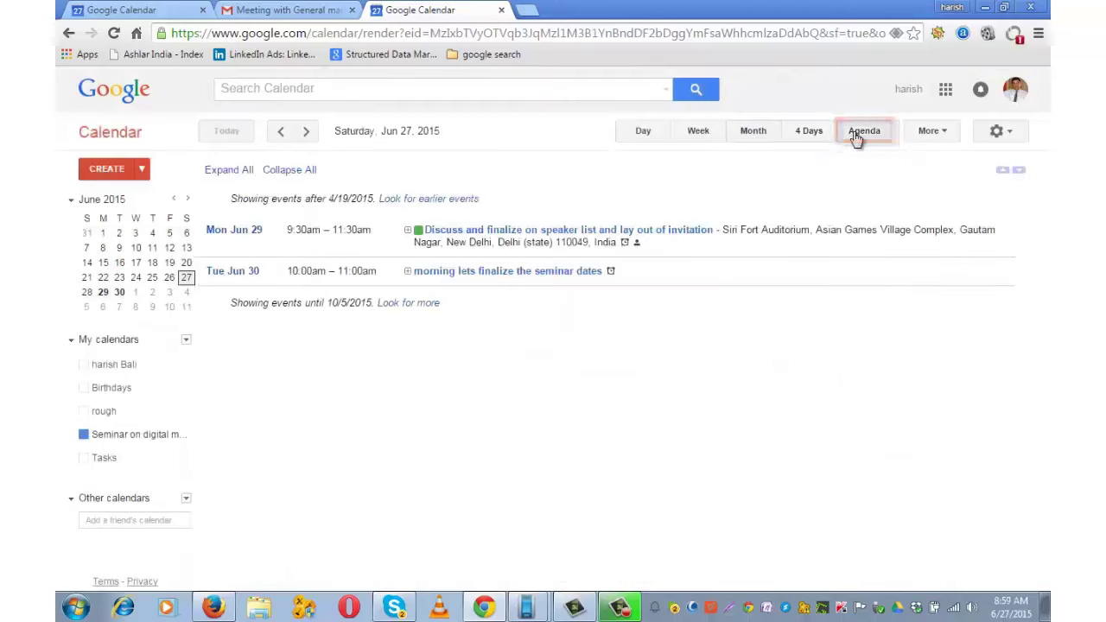
pyautogui.click(950, 136)
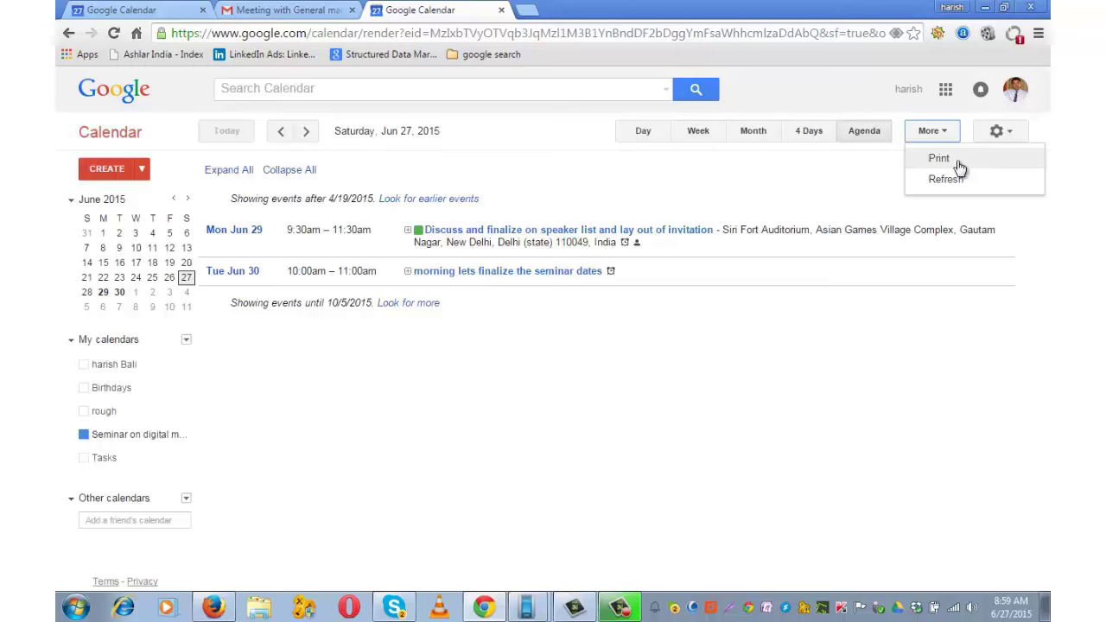
pyautogui.click(756, 132)
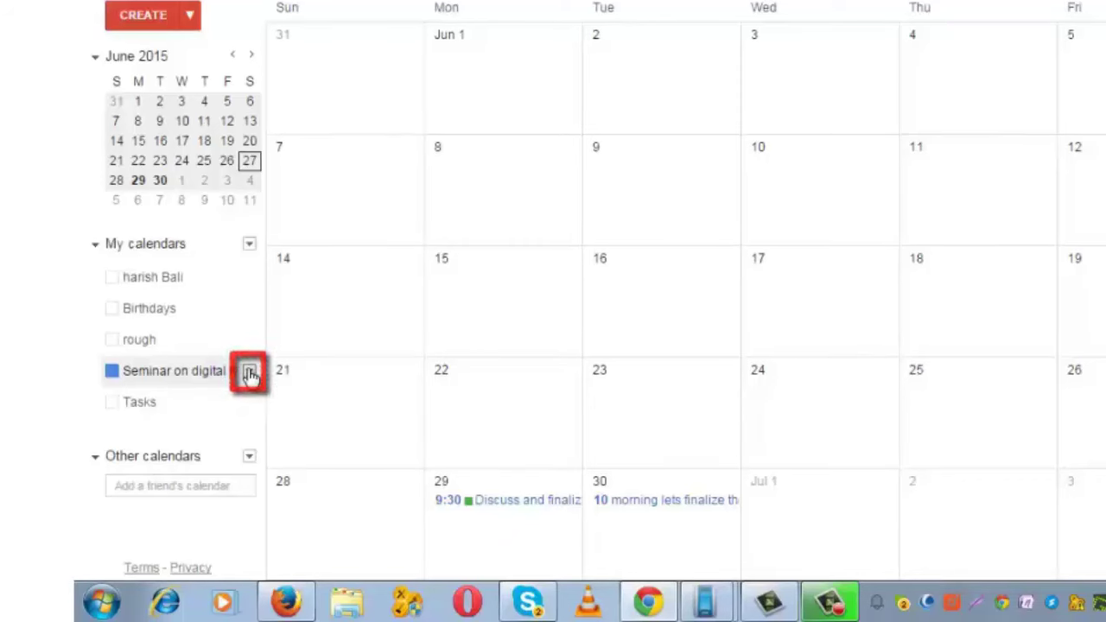
# From the Seminar calendar's settings, confirm the checkbox and delete it permanently for everyone.
pyautogui.click(249, 373)
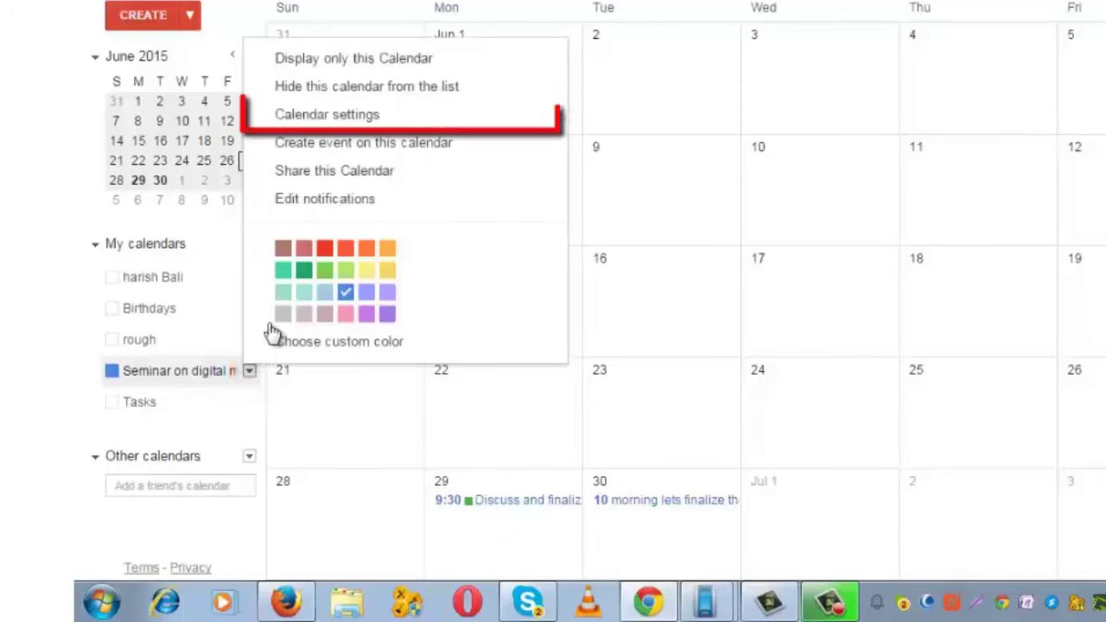
pyautogui.click(369, 116)
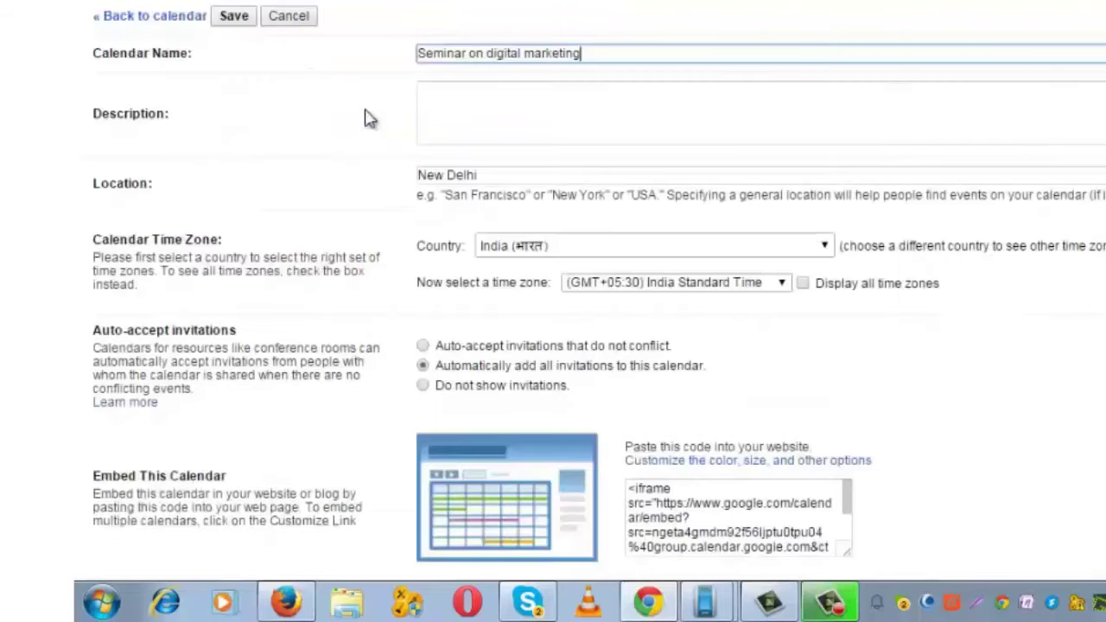
pyautogui.scroll(-5, 365, 116)
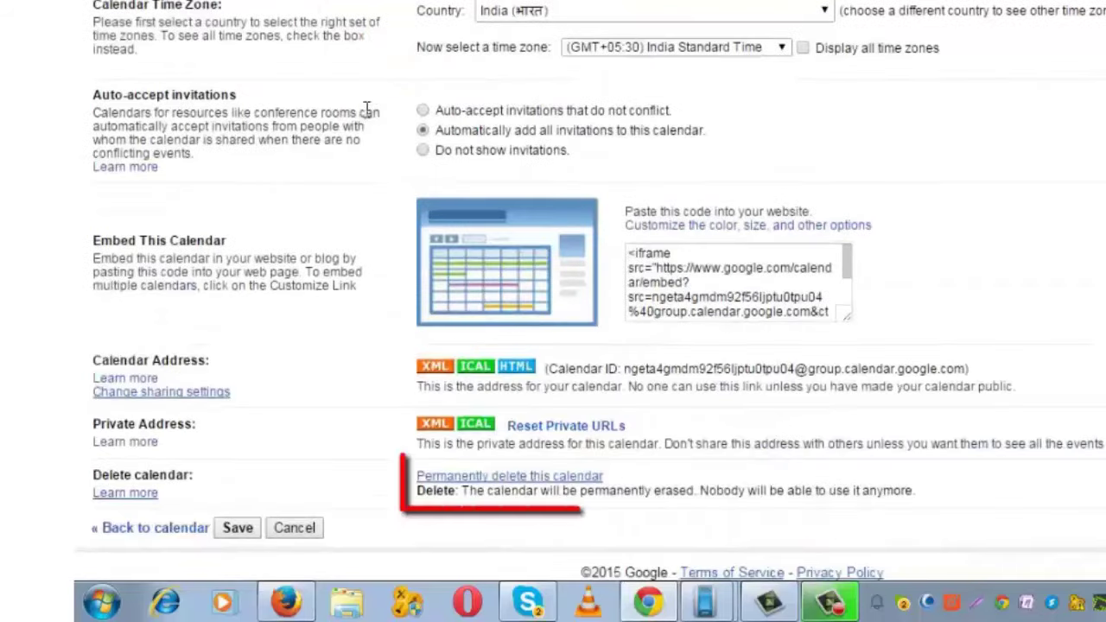
pyautogui.click(567, 478)
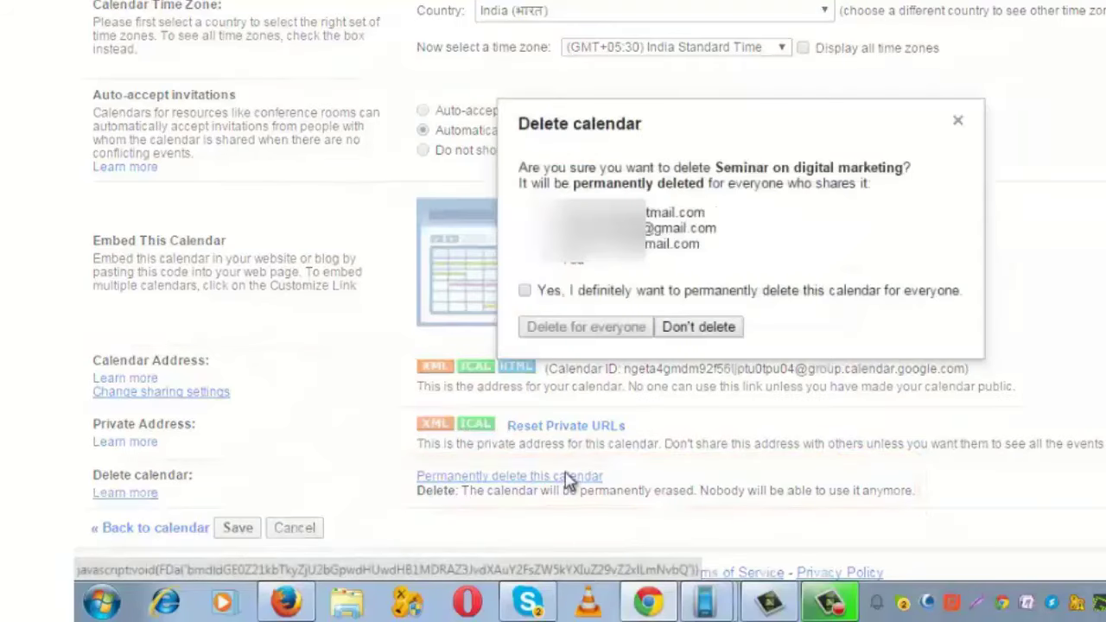
pyautogui.click(524, 292)
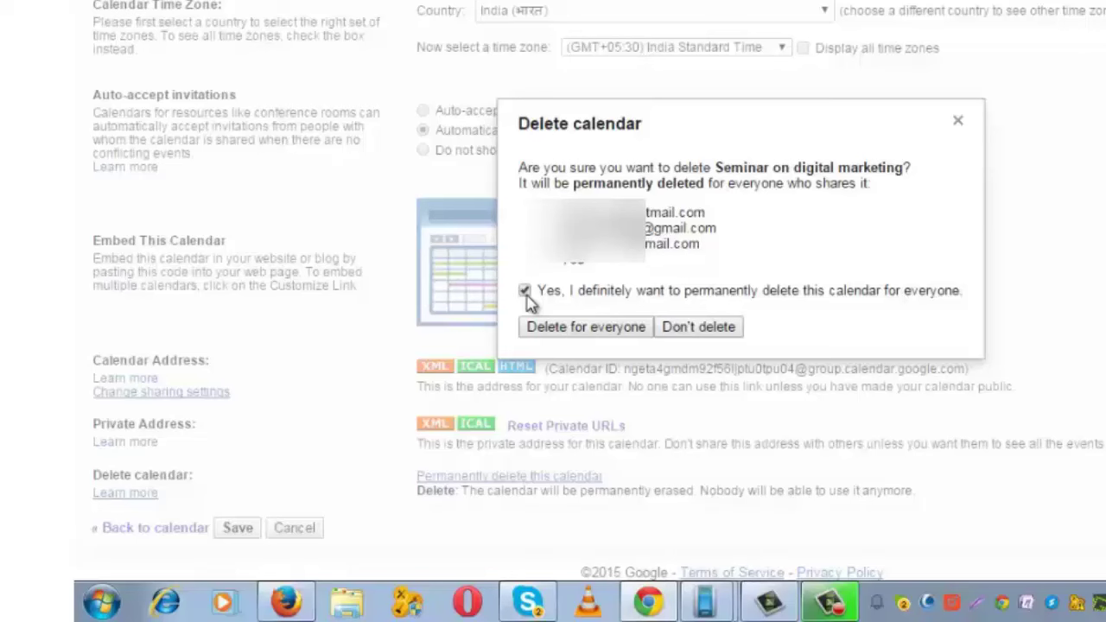
pyautogui.click(609, 337)
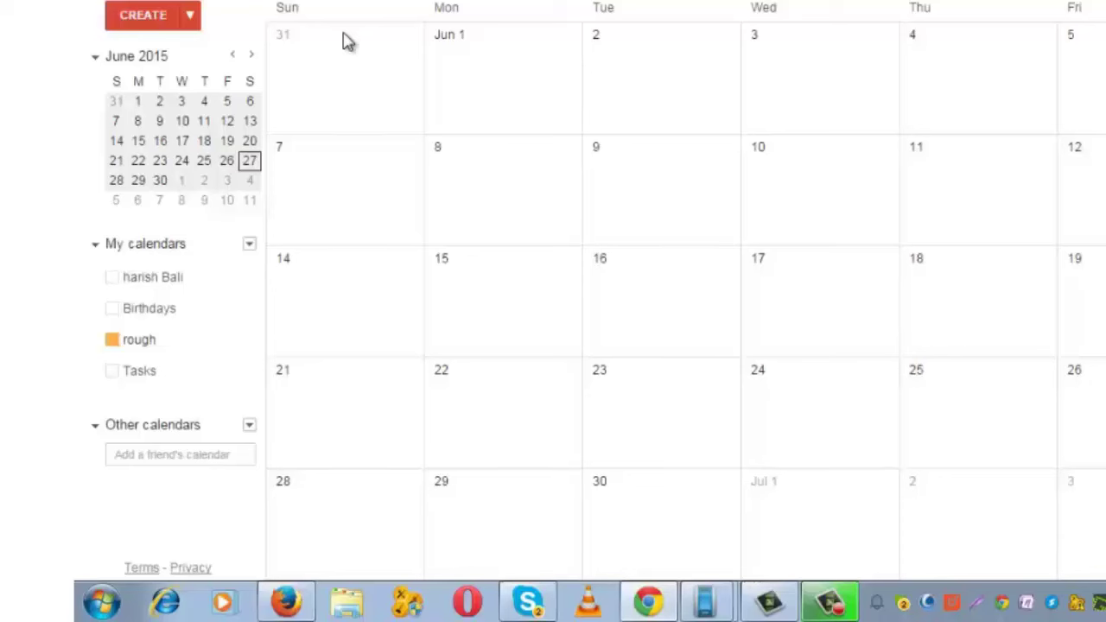
# Quick-add a dinner event for 29th June at 8 pm.
pyautogui.click(192, 24)
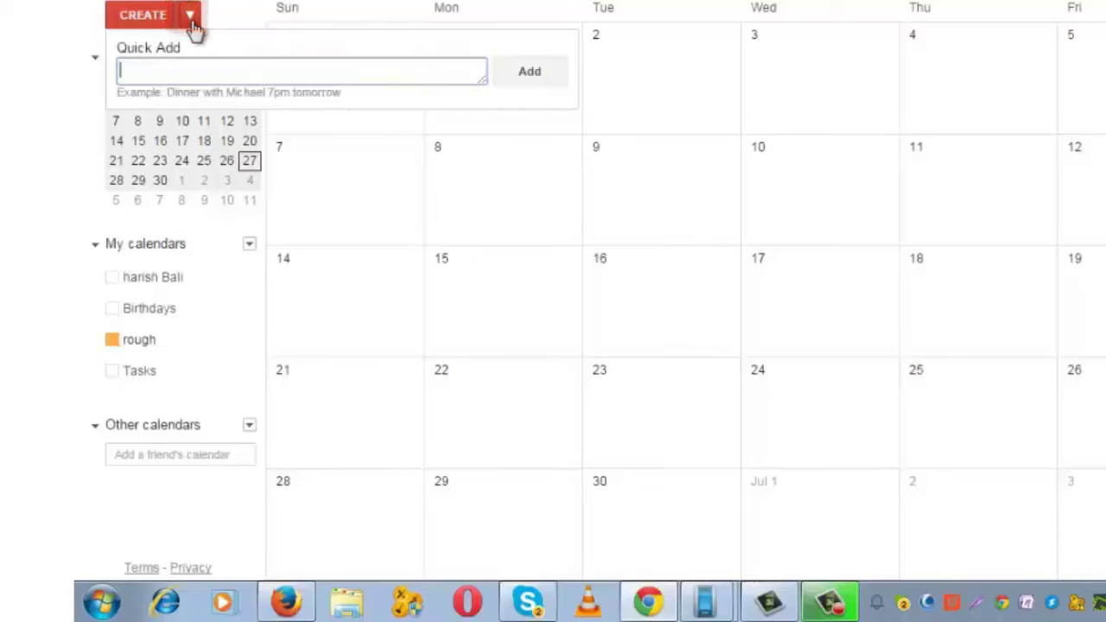
pyautogui.write('dinner with ashi')
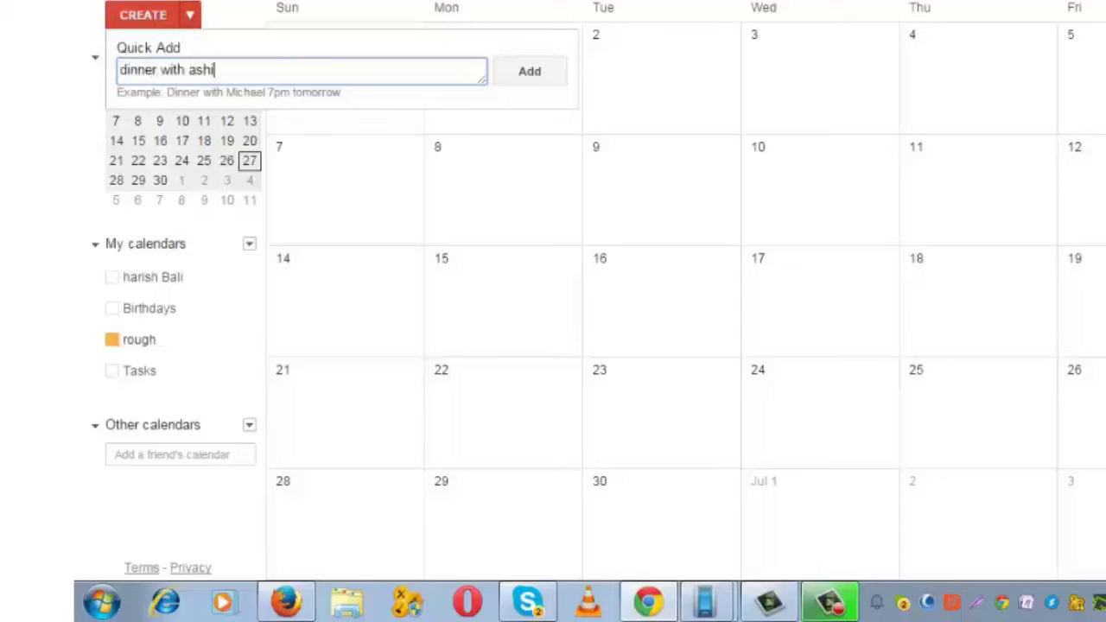
pyautogui.write('sh on 29th june at')
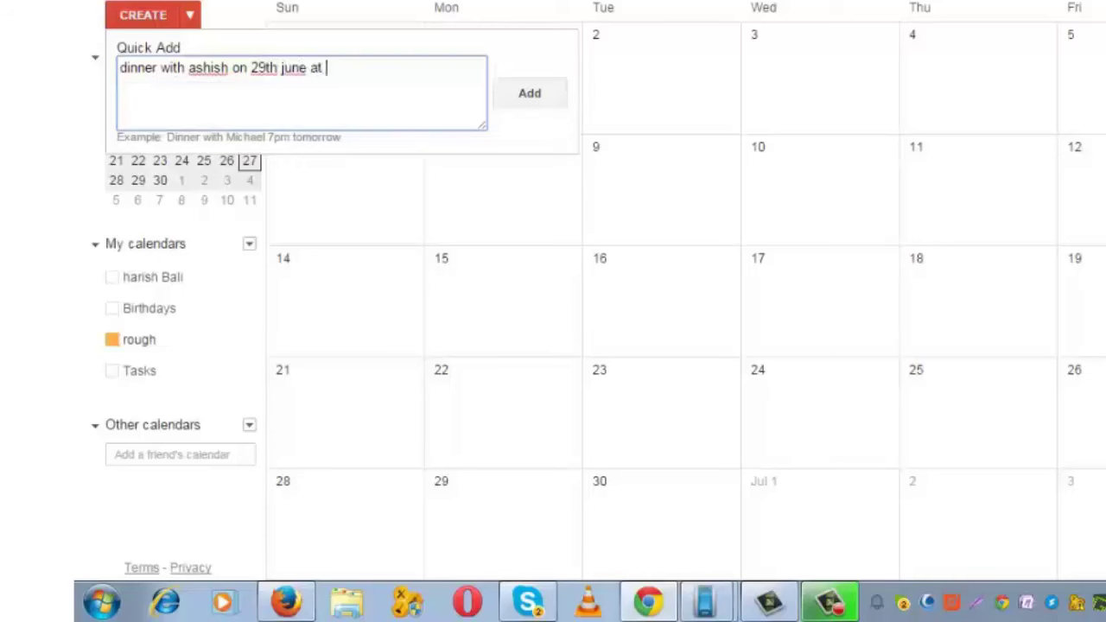
pyautogui.write(' 8 pm')
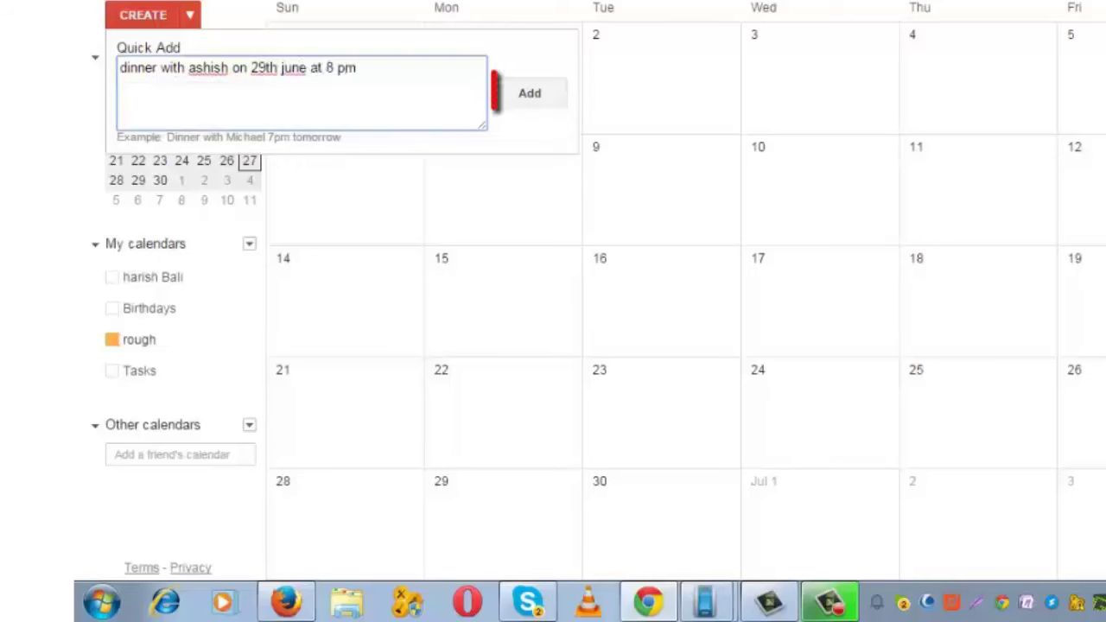
pyautogui.click(516, 95)
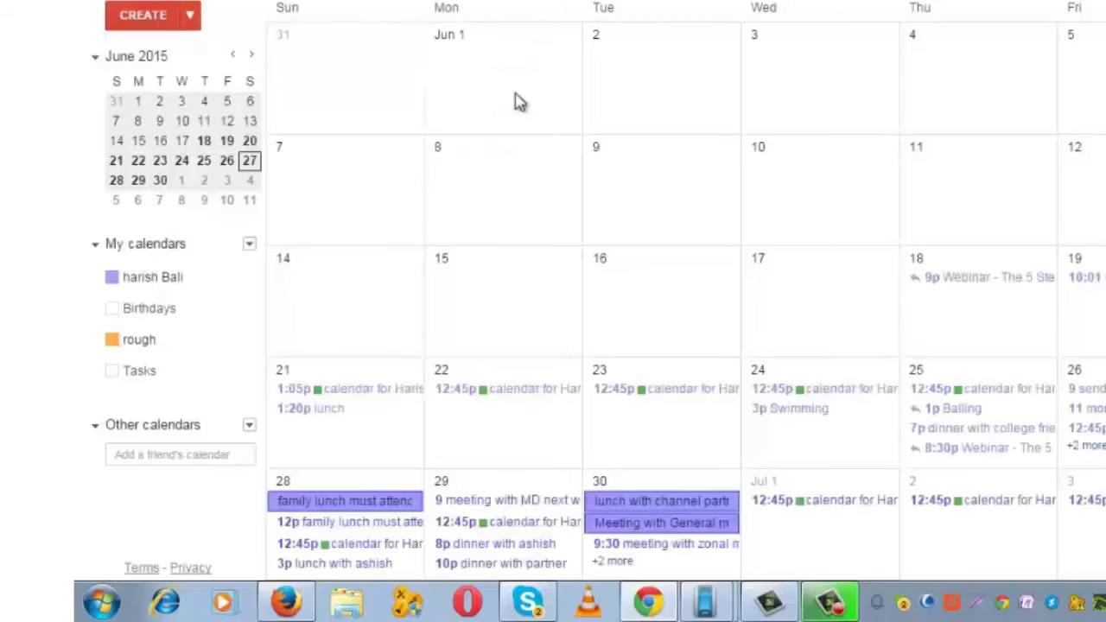
pyautogui.moveTo(235, 294)
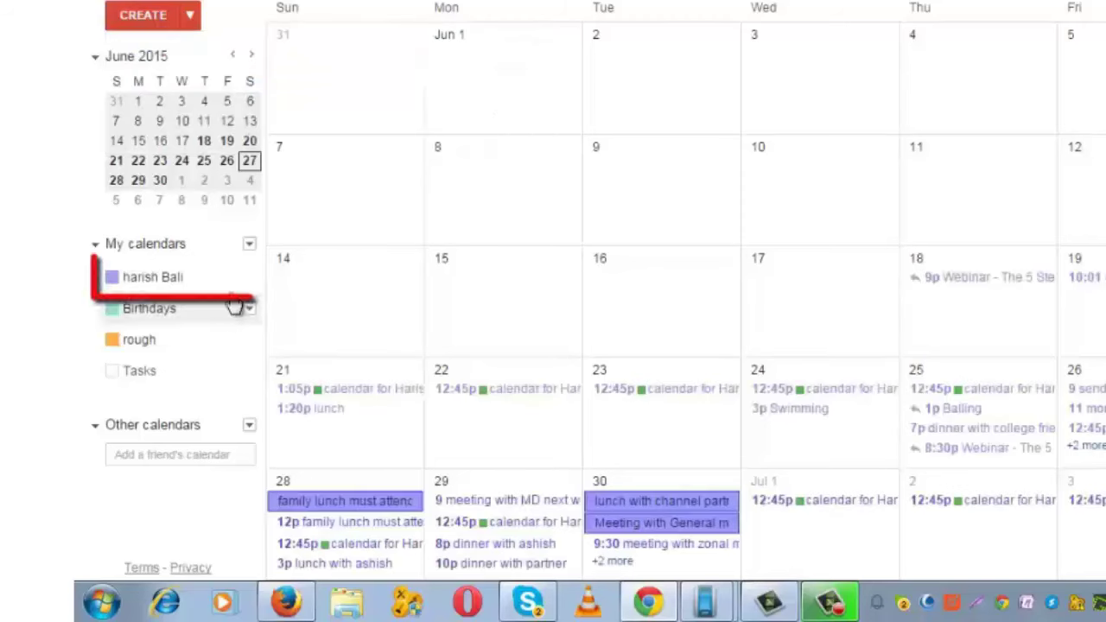
# Open the 29 June dinner event's edit page and set its calendar to rough.
pyautogui.click(540, 546)
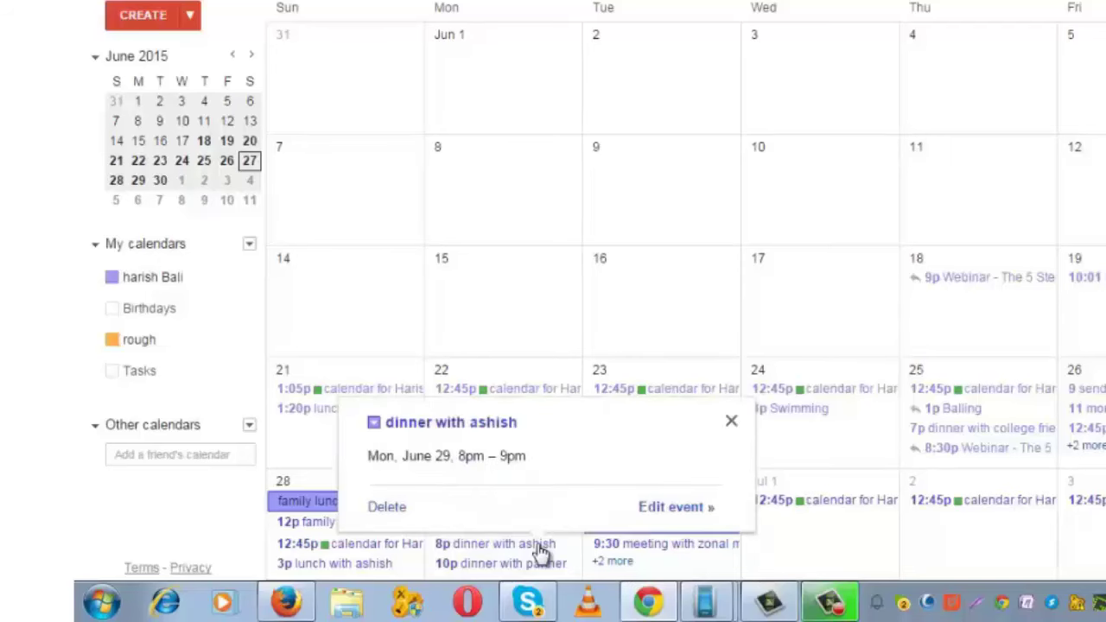
pyautogui.click(678, 510)
pyautogui.click(316, 249)
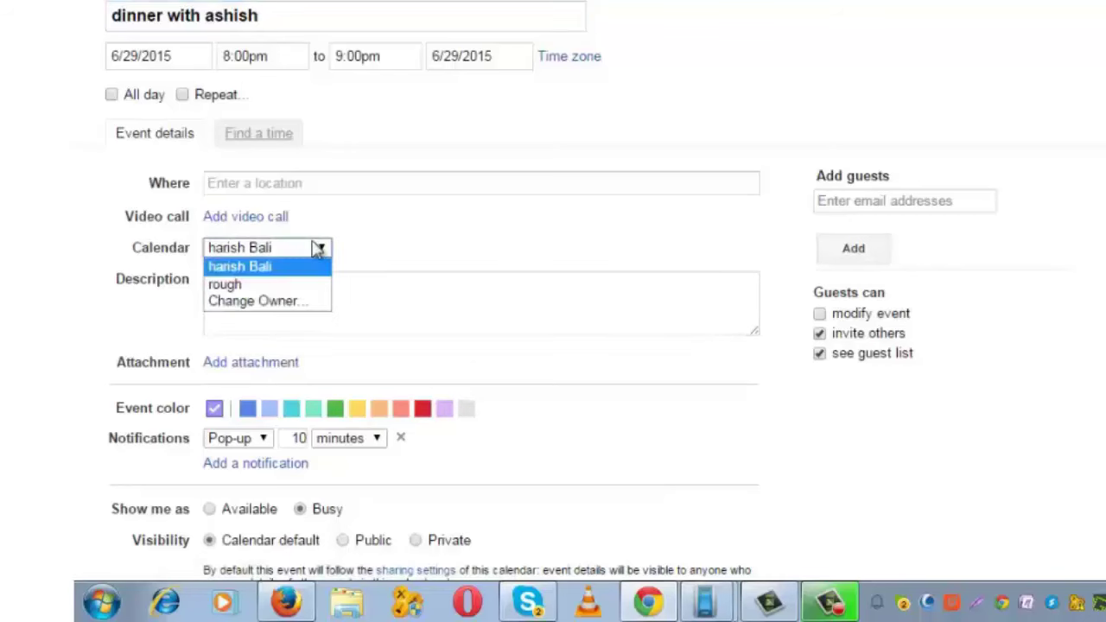
pyautogui.click(302, 287)
pyautogui.click(302, 292)
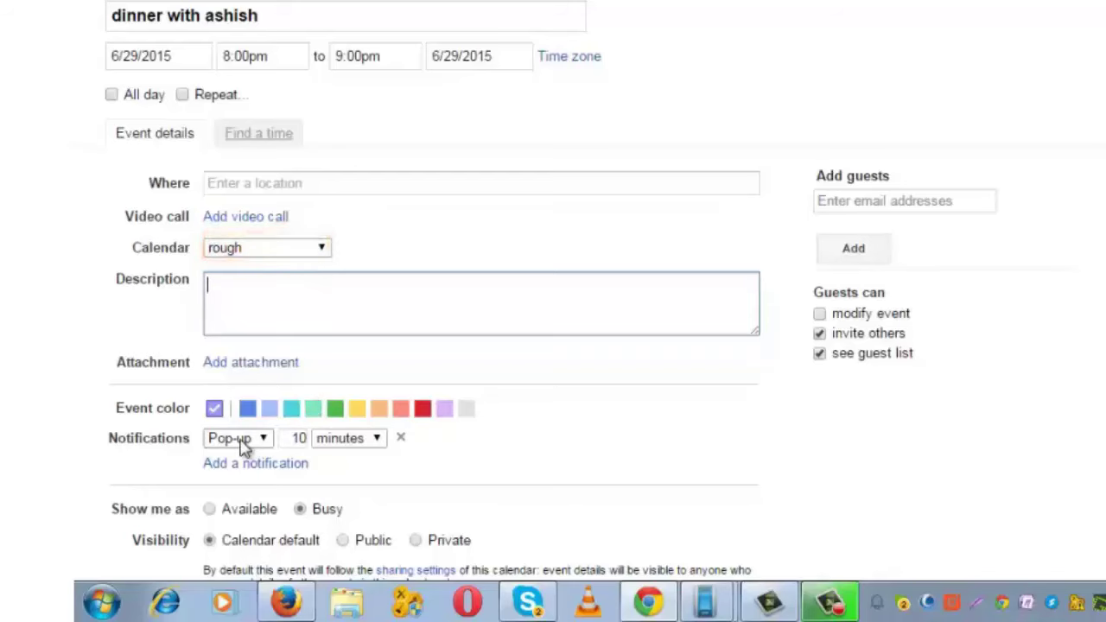